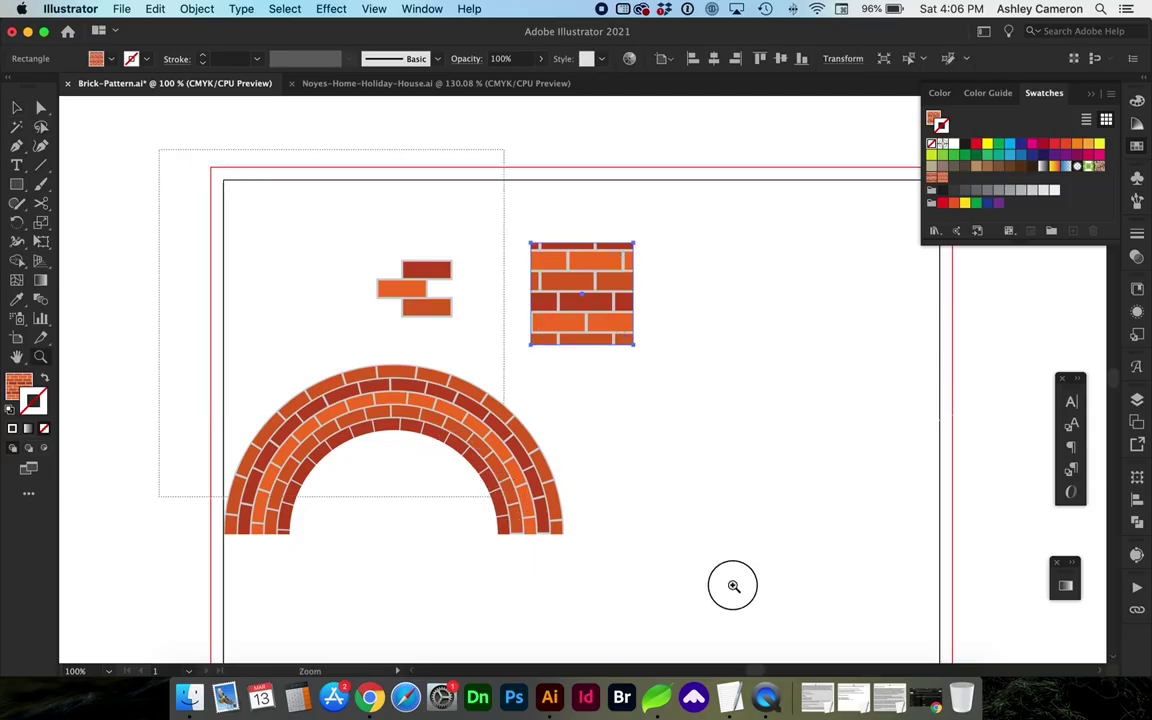
# Step: Scroll to the brick artwork and select the brick tile square
pyautogui.press('v')
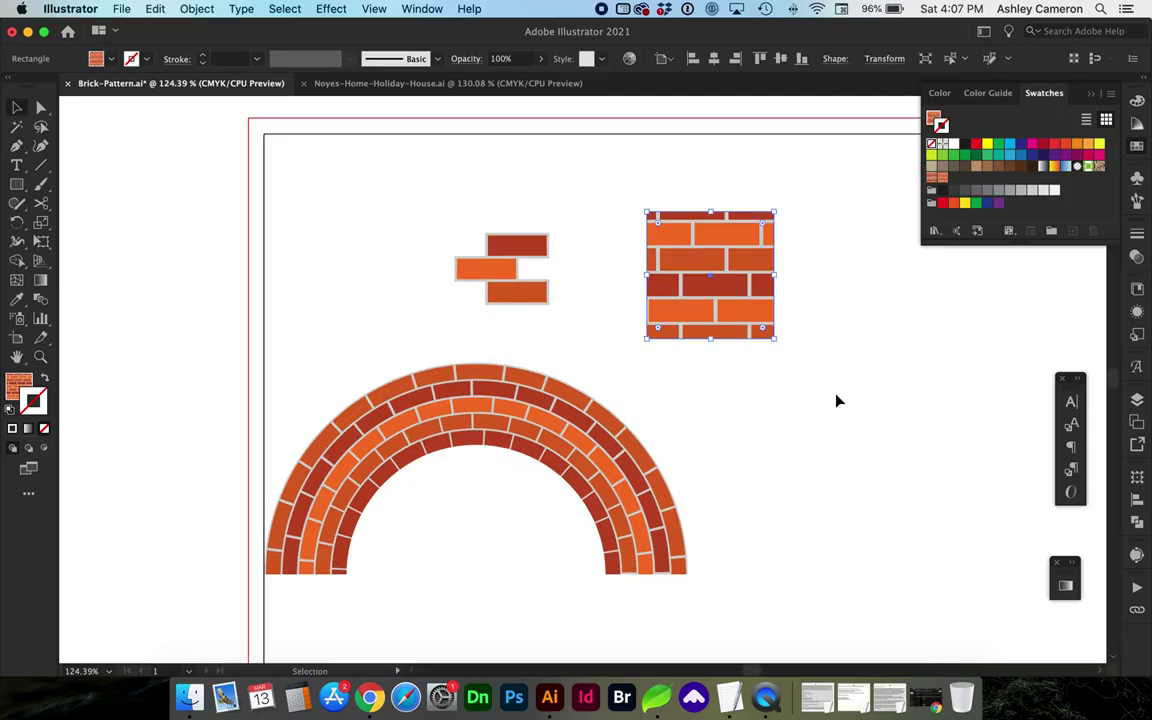
pyautogui.hscroll(2, 838, 401)
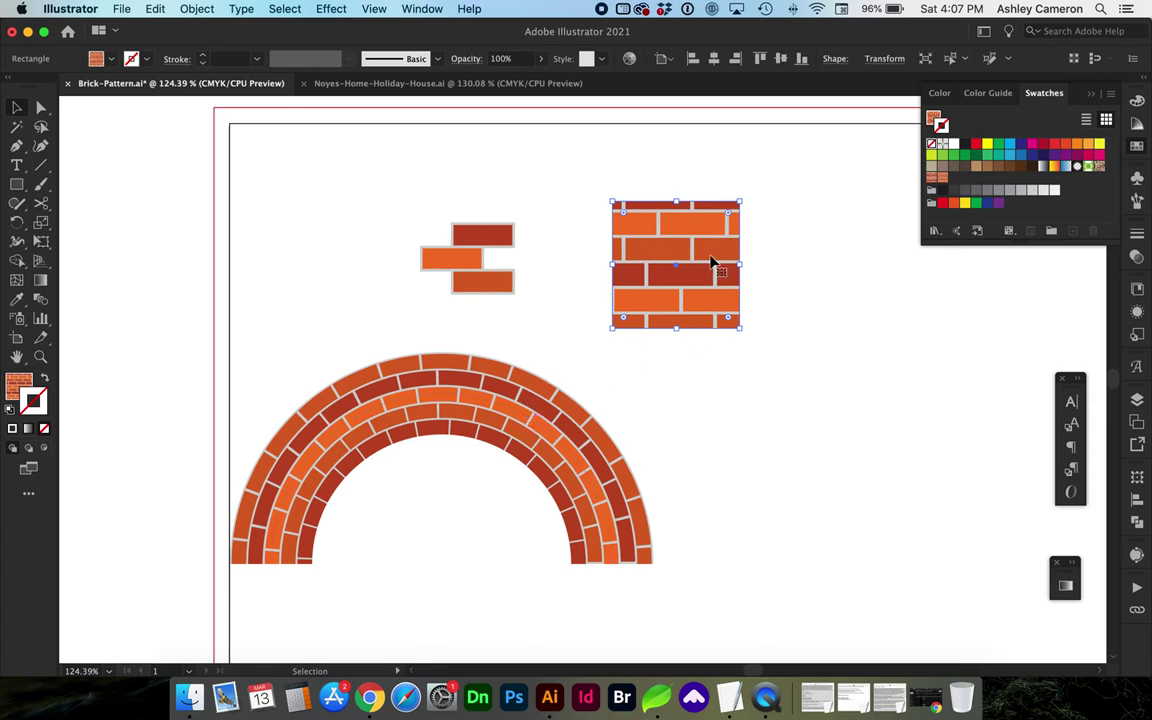
pyautogui.click(560, 455)
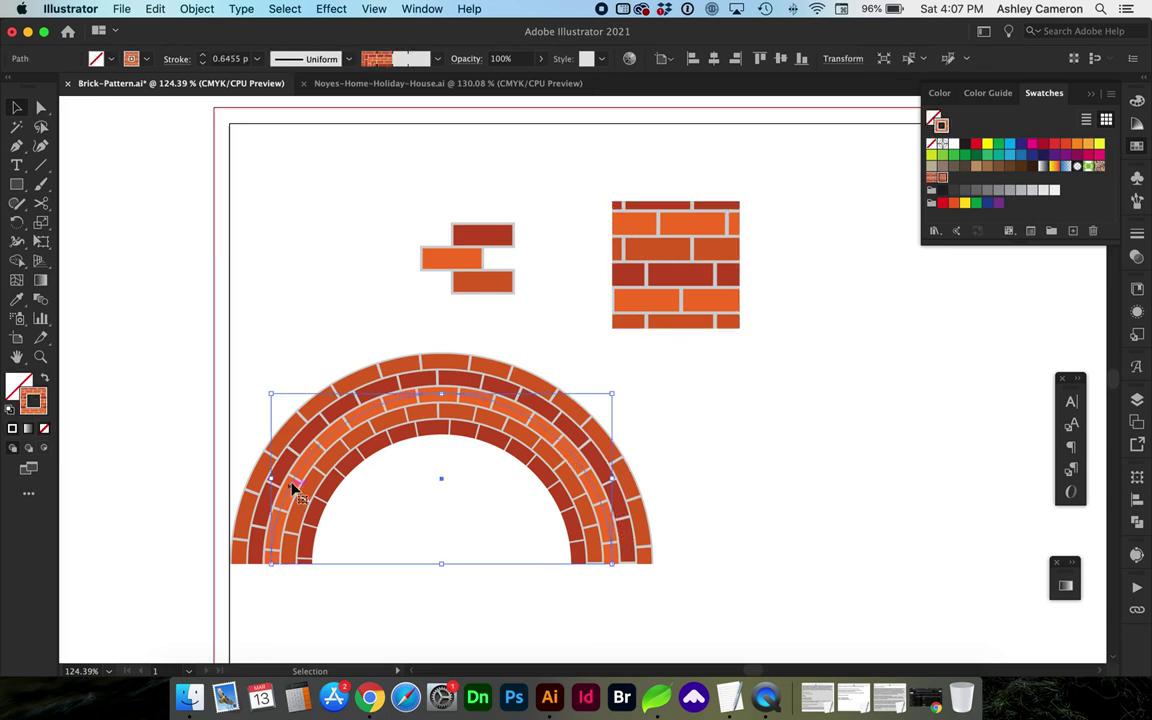
pyautogui.hscroll(5, 586, 487)
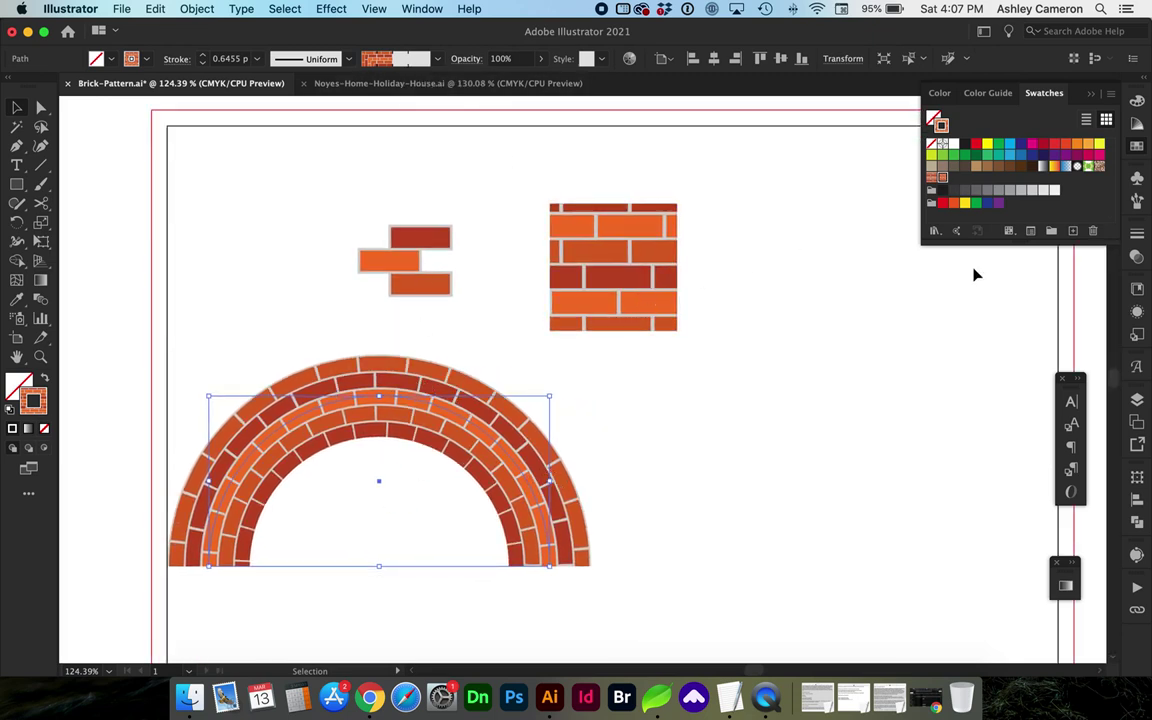
pyautogui.hscroll(4, 805, 484)
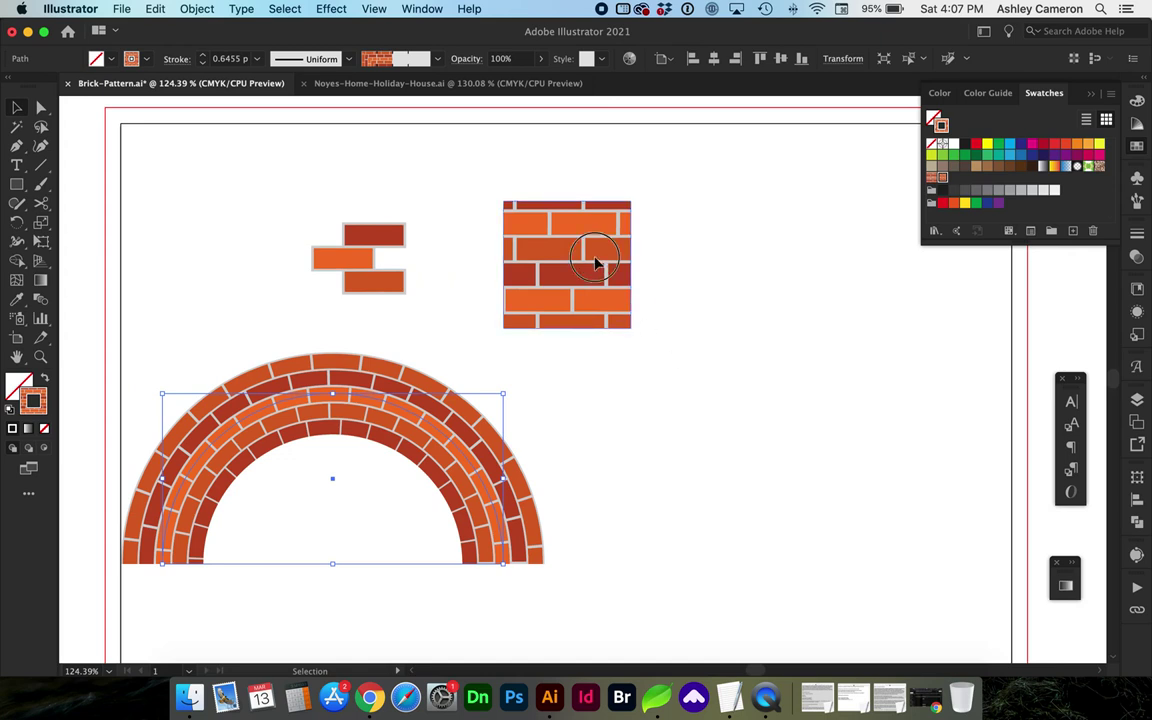
pyautogui.click(537, 220)
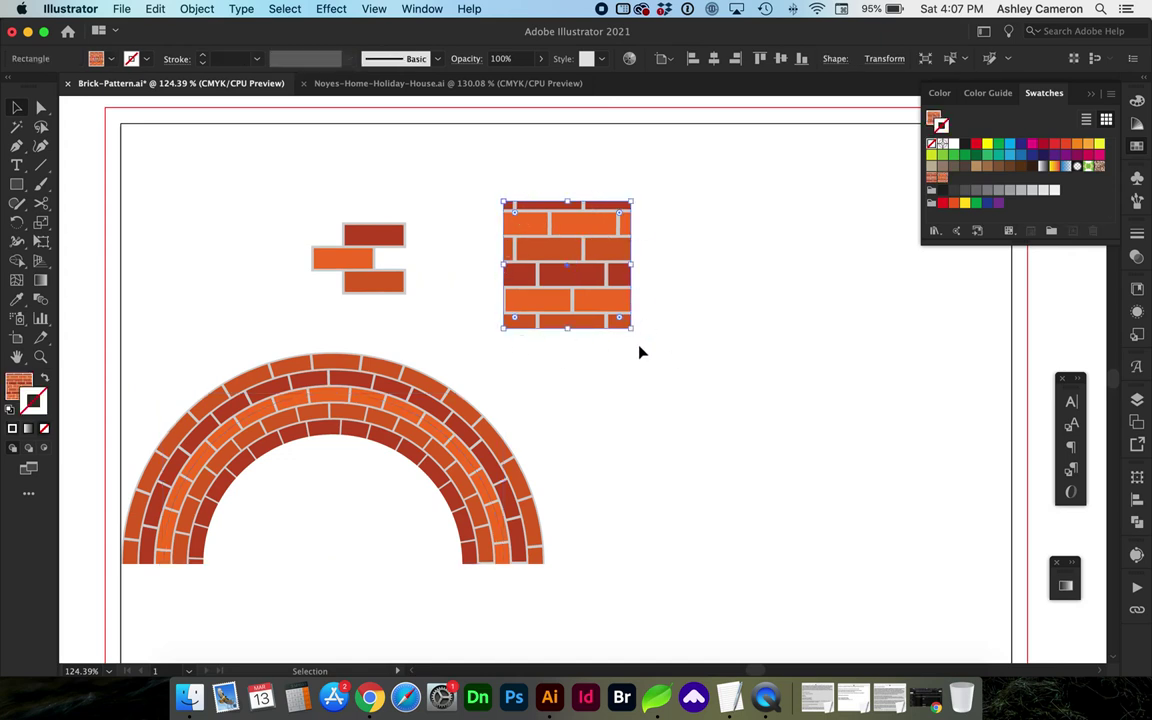
# Step: Zoom in on the loose bricks and delete the old brick tile
pyautogui.press('z')
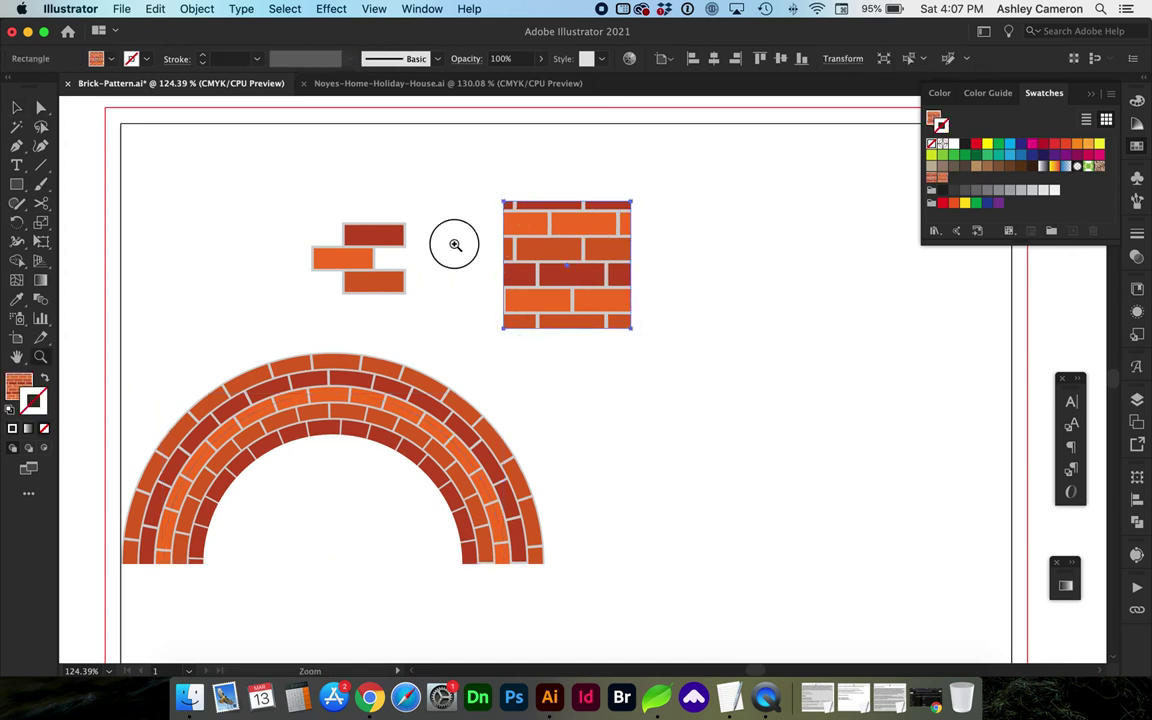
pyautogui.moveTo(301, 167); pyautogui.dragTo(741, 411)
pyautogui.press('v')
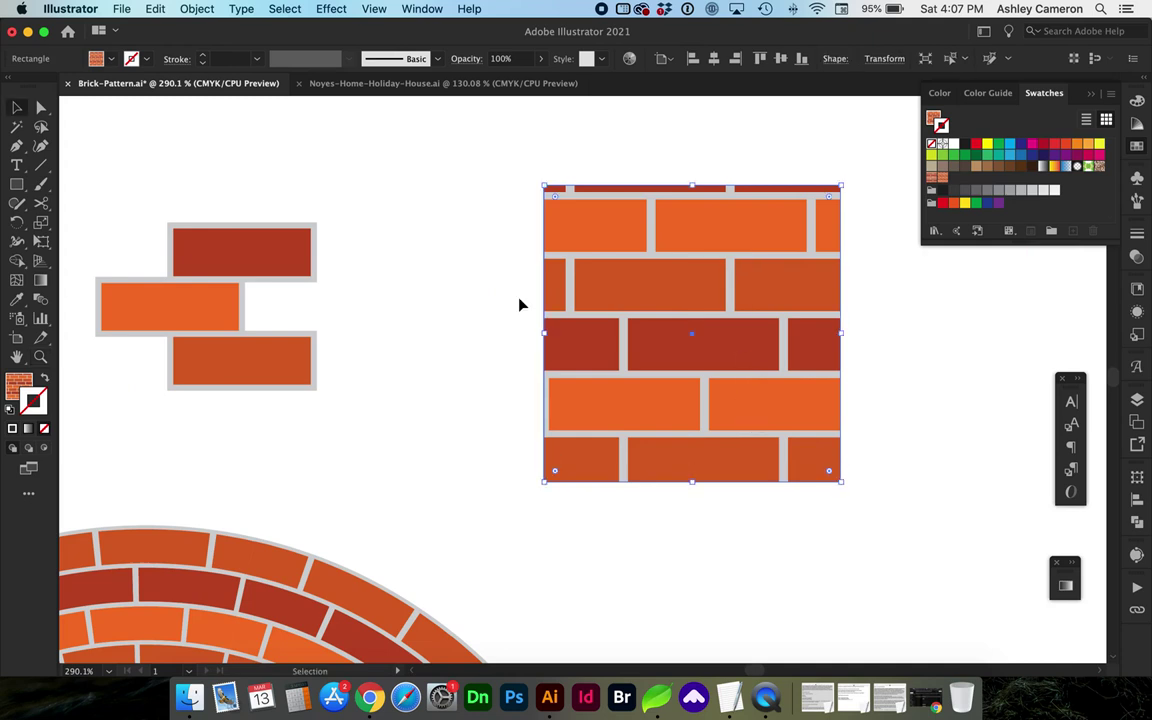
pyautogui.press('Delete')
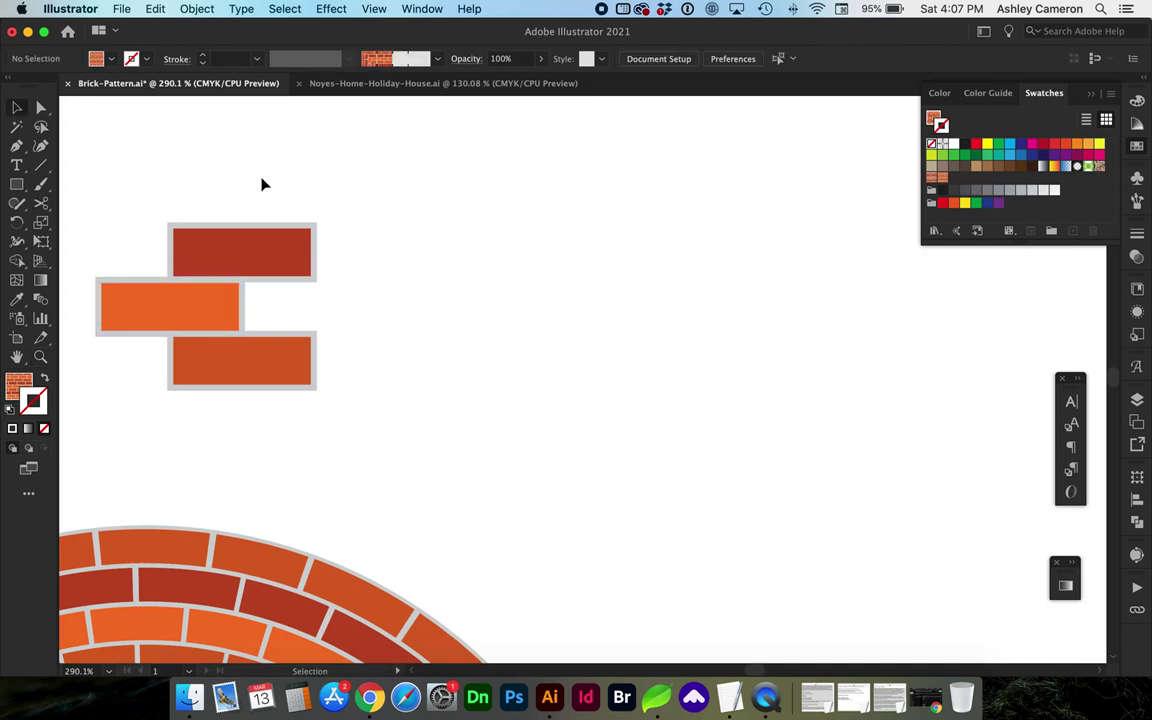
# Step: Draw a new square about 0.96 in wide, then reselect it and open the Object menu
pyautogui.click(16, 185)
pyautogui.moveTo(482, 175); pyautogui.dragTo(775, 481)
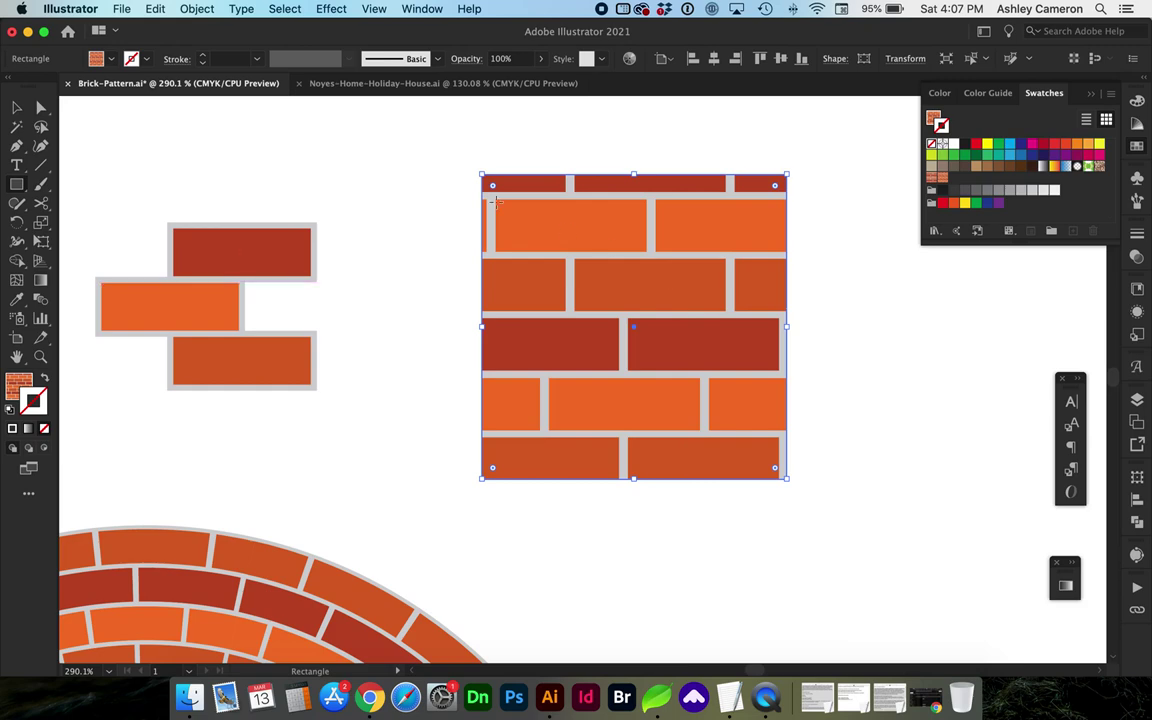
pyautogui.press('v')
pyautogui.click(198, 8)
# Step: In the Move dialog, set 0 in horizontal and 0.041 in vertical at -90°
pyautogui.moveTo(211, 33)
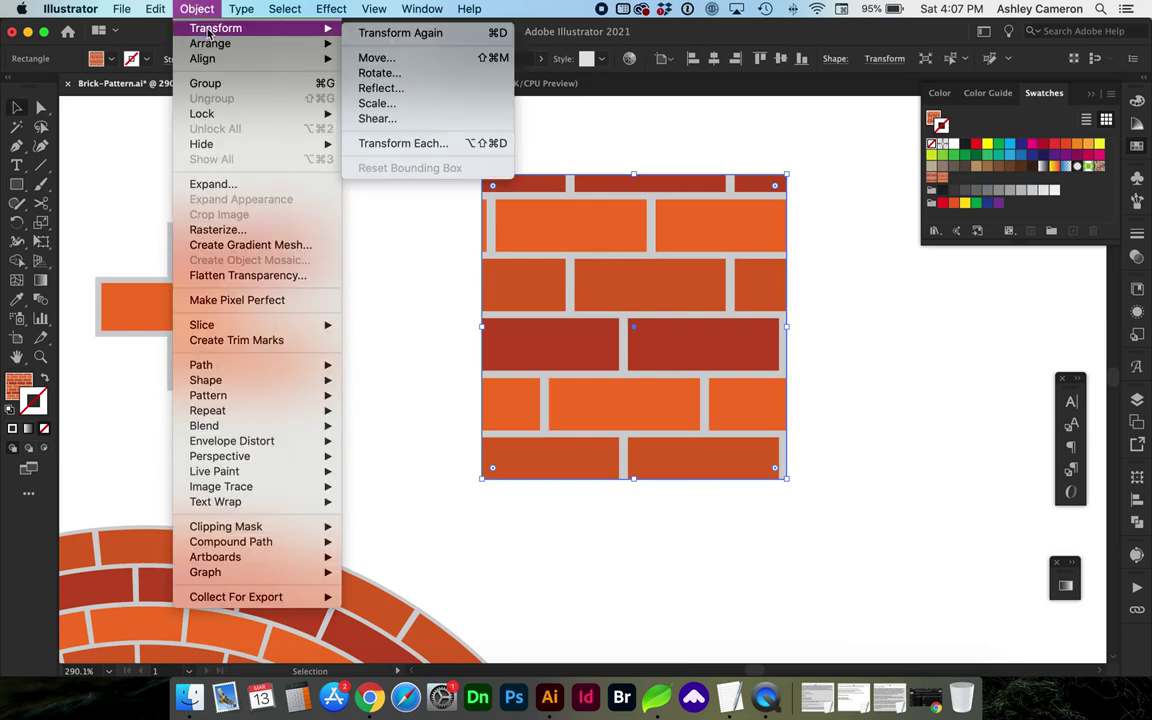
pyautogui.click(388, 60)
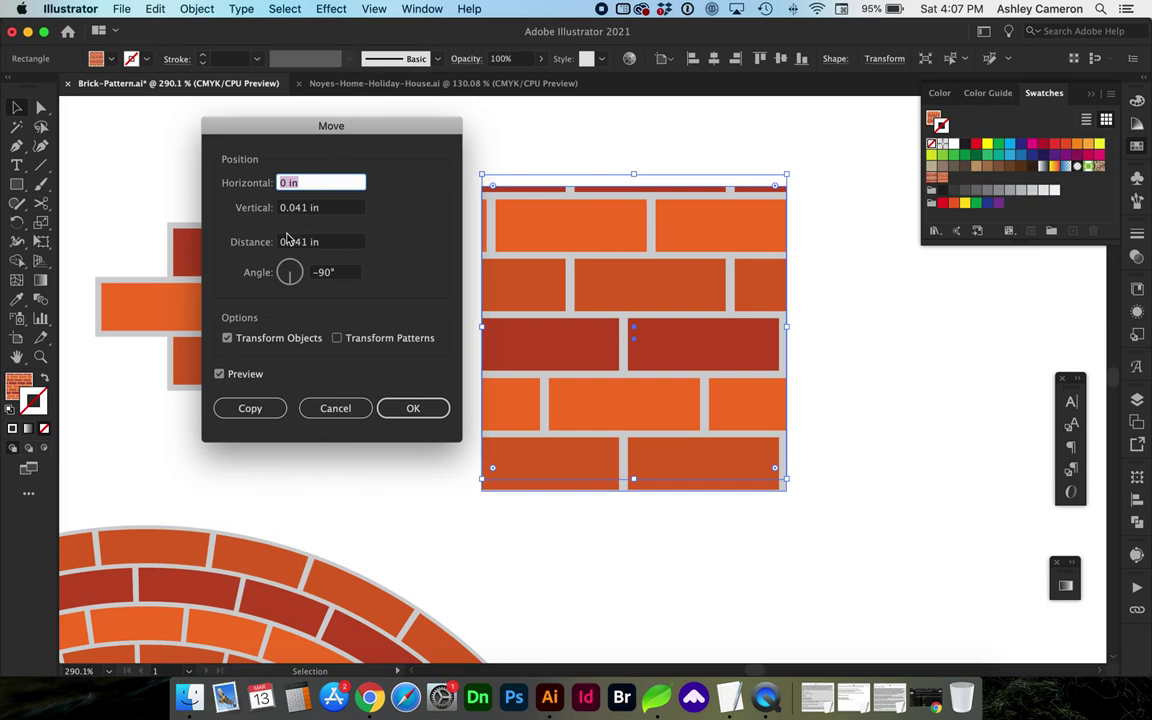
pyautogui.doubleClick(290, 207)
pyautogui.press('BackSpace')
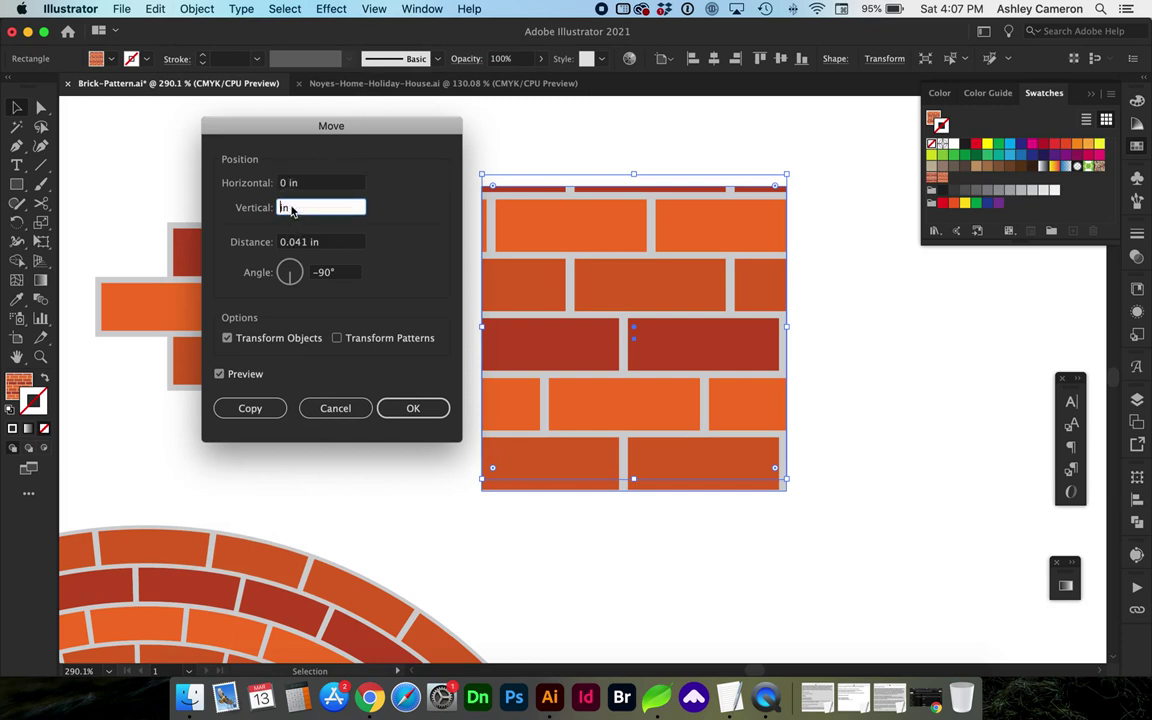
pyautogui.click(318, 243)
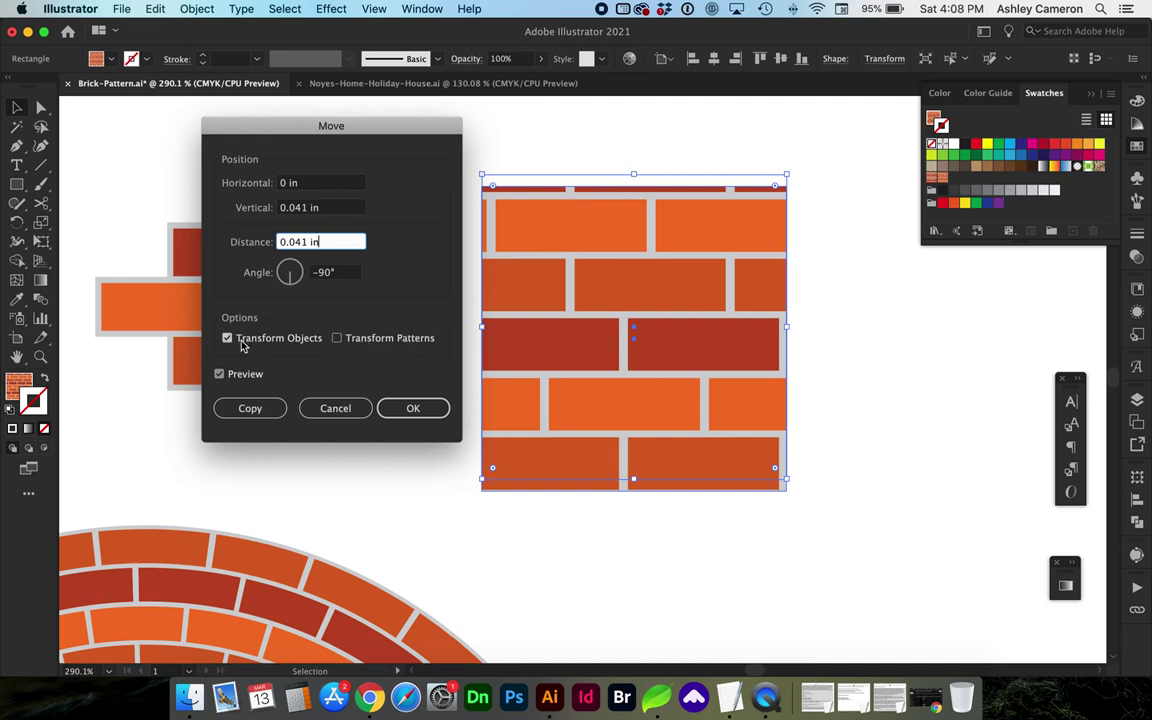
# Step: Apply the move, then nudge the brick tile 0.02 in down and 0.02 in right
pyautogui.click(399, 407)
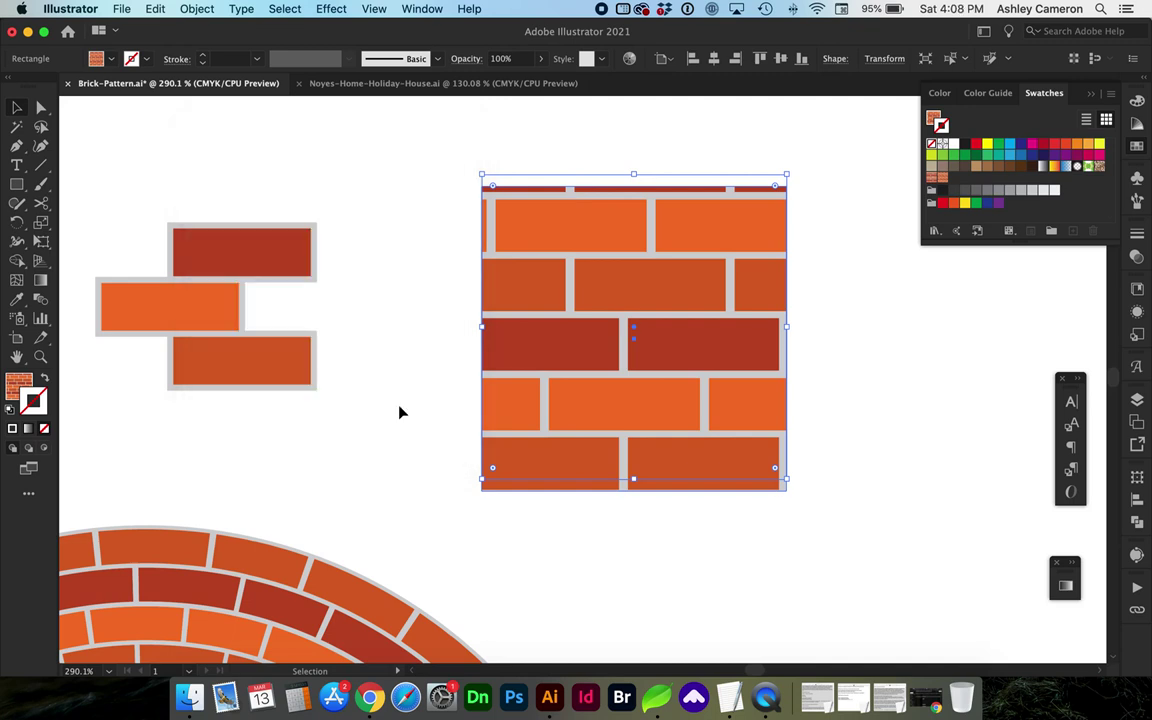
pyautogui.click(652, 260)
pyautogui.moveTo(652, 260); pyautogui.dragTo(653, 265)
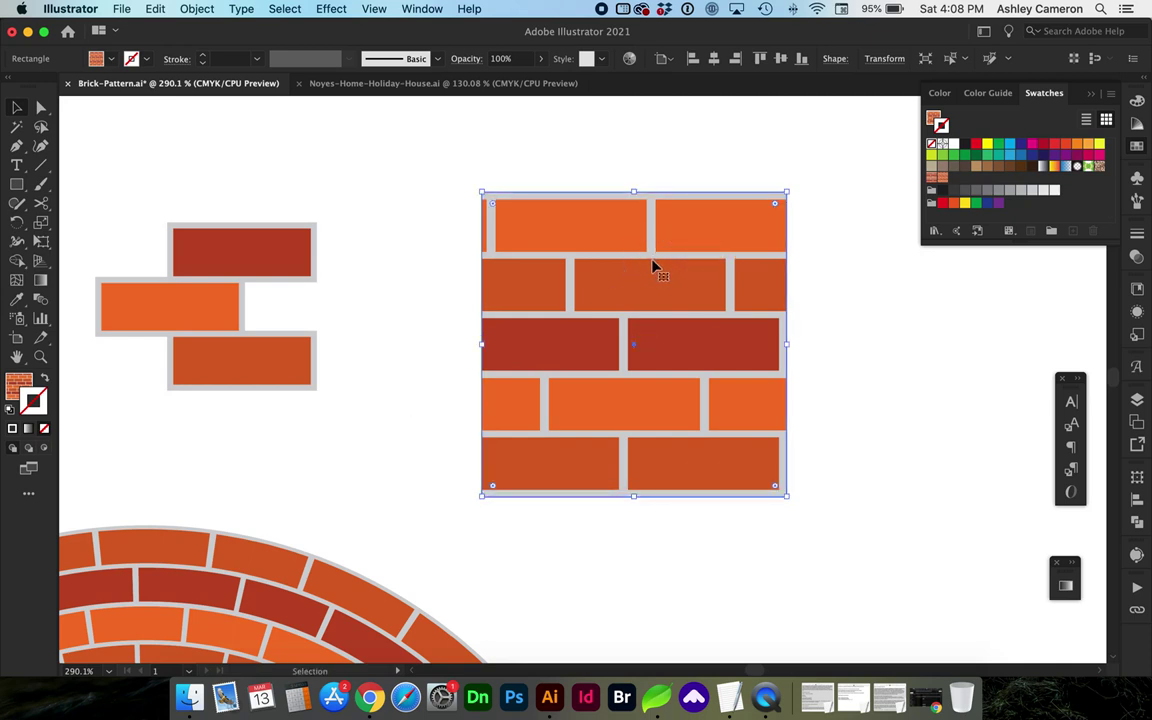
pyautogui.press('super+space')
pyautogui.moveTo(435, 170); pyautogui.dragTo(666, 329)
pyautogui.moveTo(563, 284); pyautogui.dragTo(578, 283)
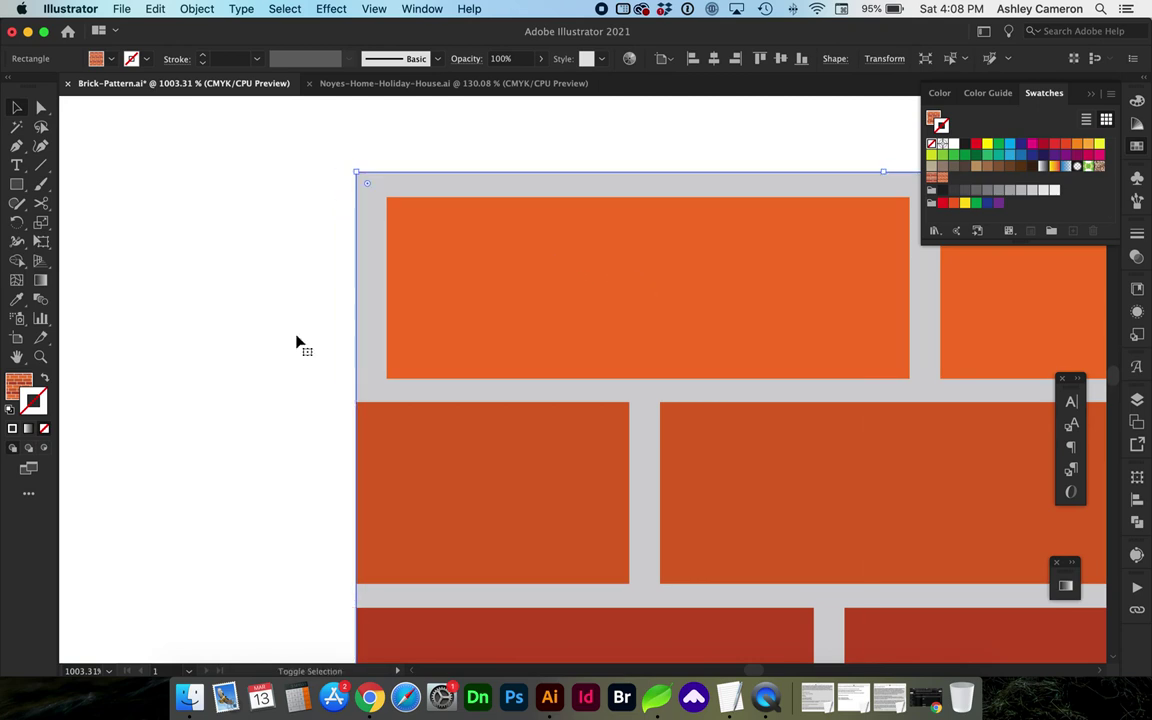
pyautogui.click(231, 368)
pyautogui.press('super+minus')
pyautogui.press('super+minus')
pyautogui.press('super+minus')
pyautogui.press('super+minus')
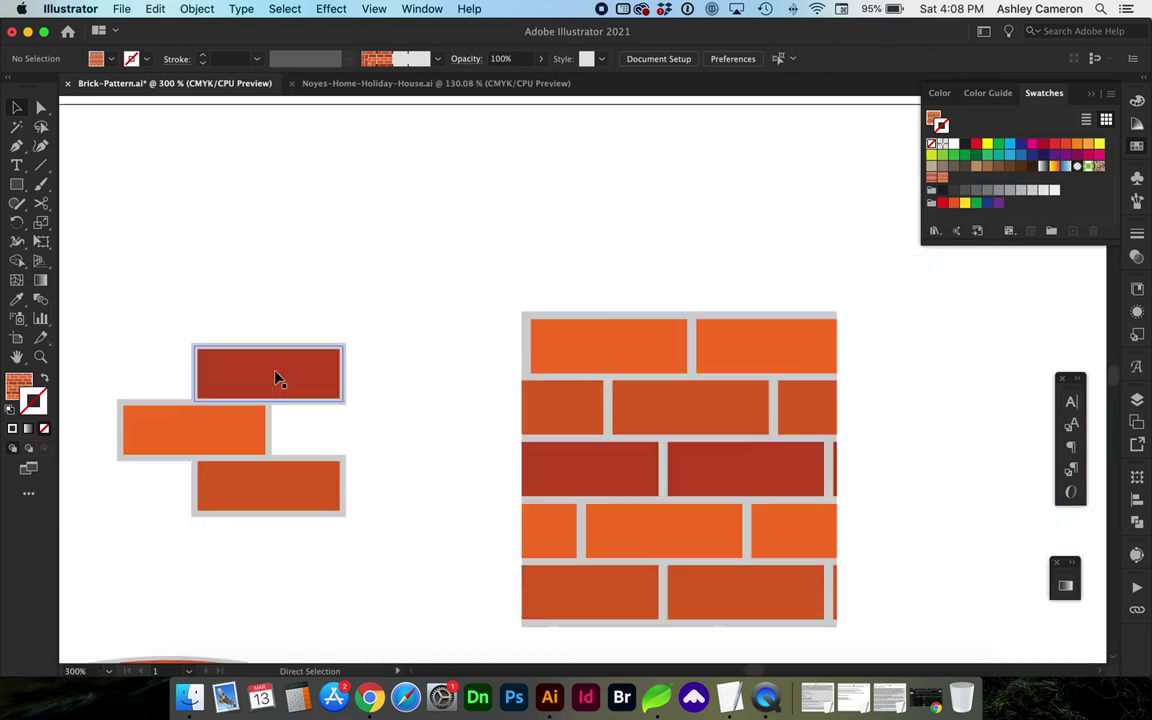
# Step: Stretch the gray mortar rectangle's right edge out to meet the tile's edge
pyautogui.scroll(-2, 478, 470)
pyautogui.hscroll(2, 478, 470)
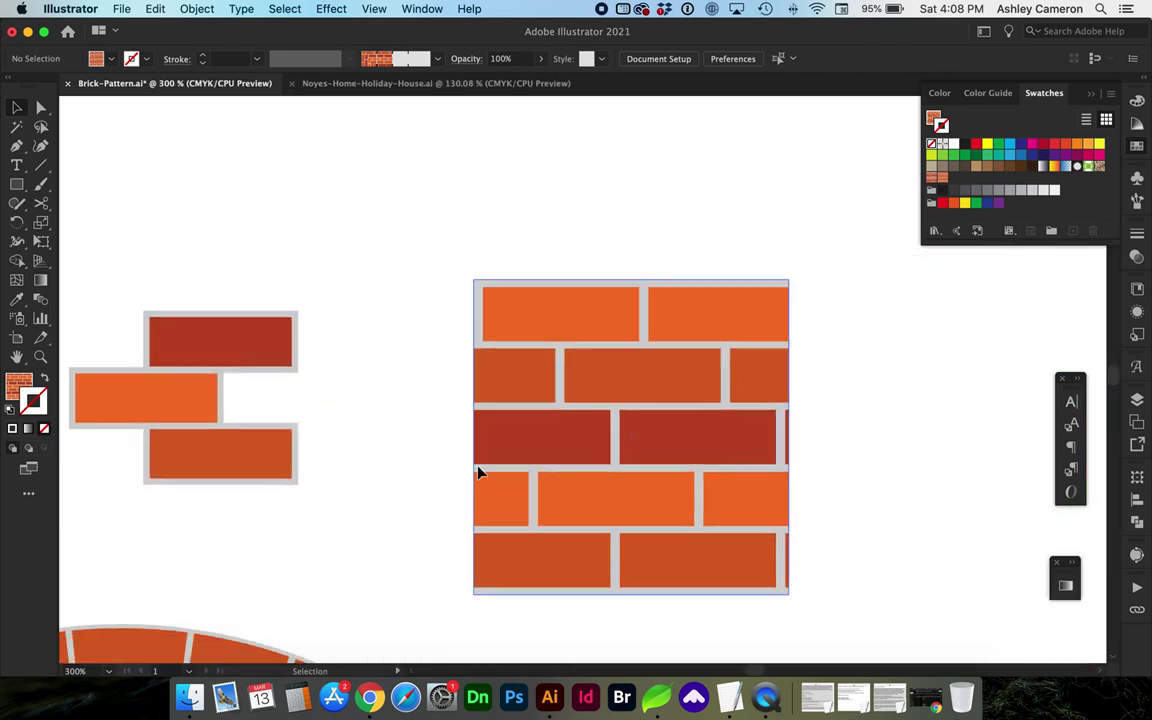
pyautogui.click(705, 457)
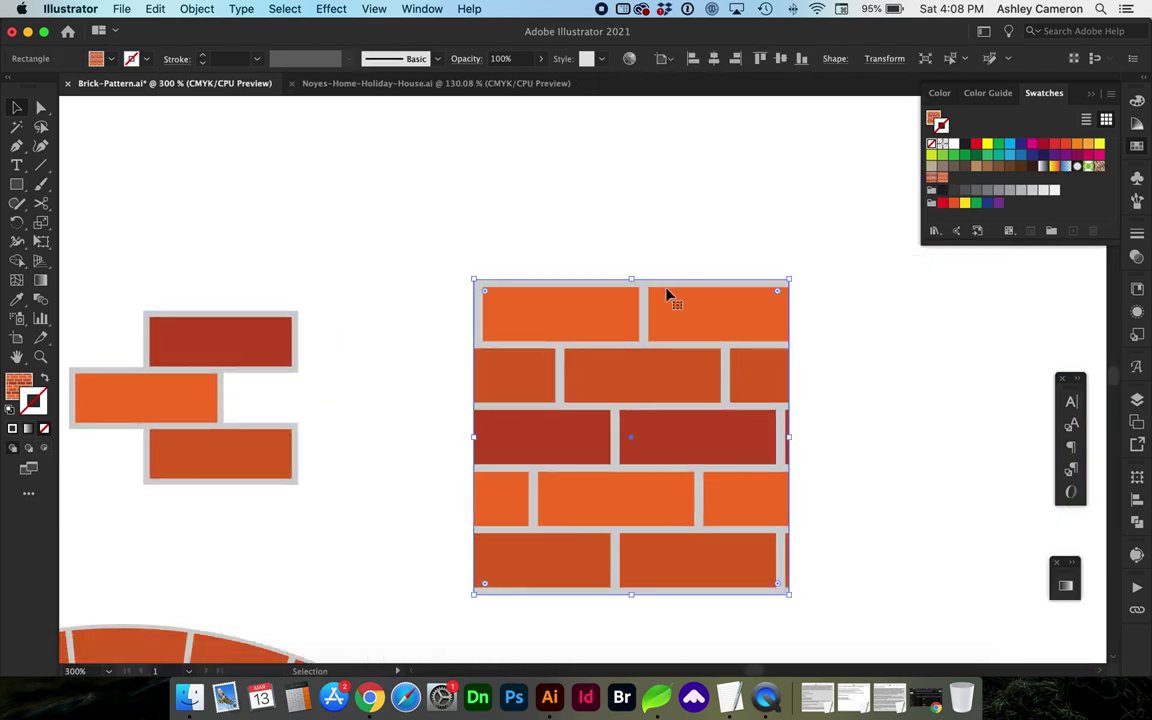
pyautogui.press('z')
pyautogui.moveTo(418, 266); pyautogui.dragTo(812, 594)
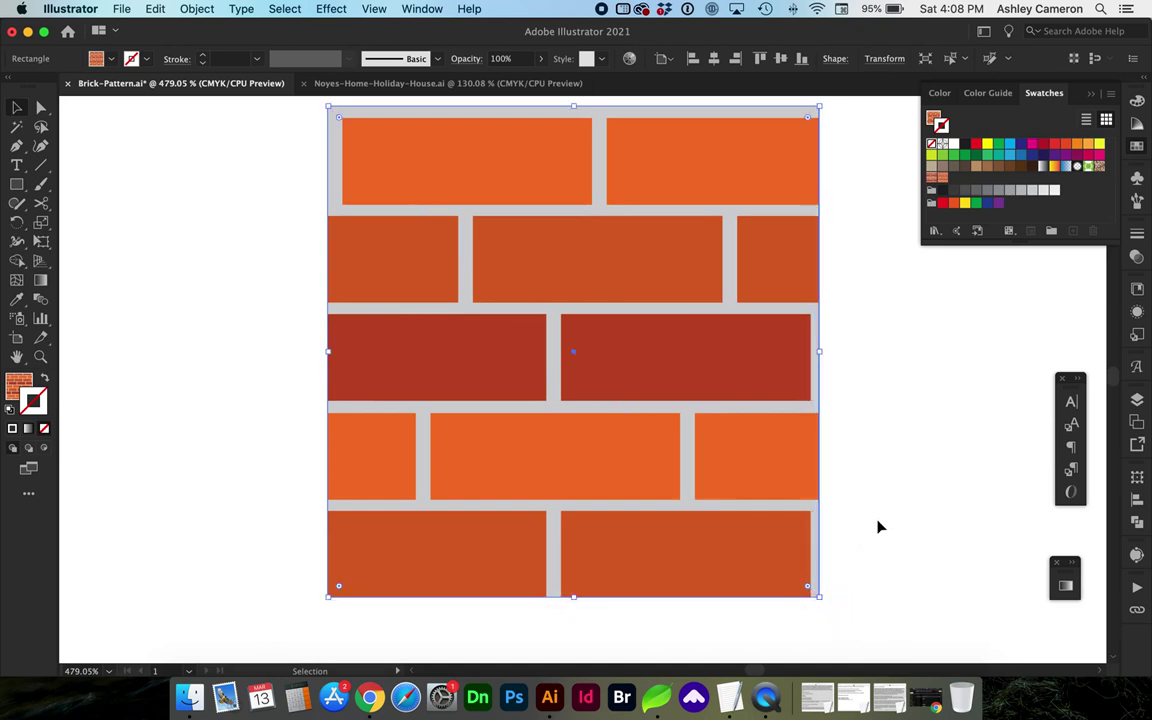
pyautogui.click(879, 527)
pyautogui.press('a')
pyautogui.moveTo(818, 372); pyautogui.dragTo(826, 374)
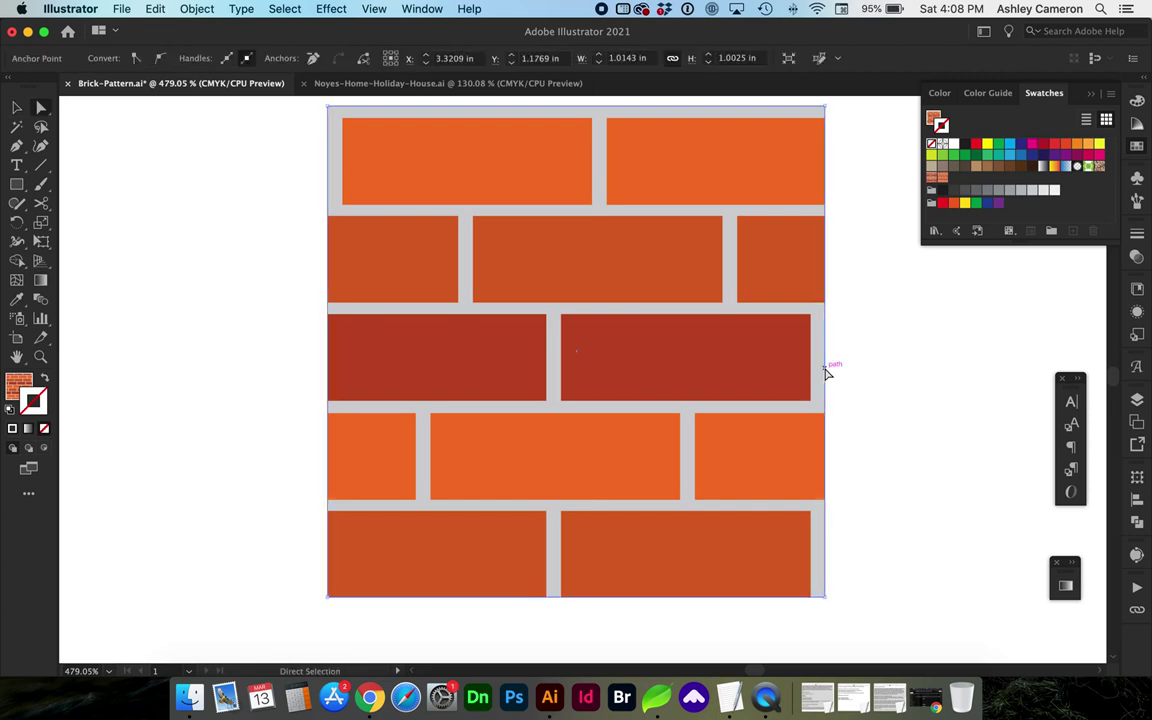
pyautogui.click(895, 398)
pyautogui.press('super+minus')
pyautogui.press('super+minus')
pyautogui.press('super+minus')
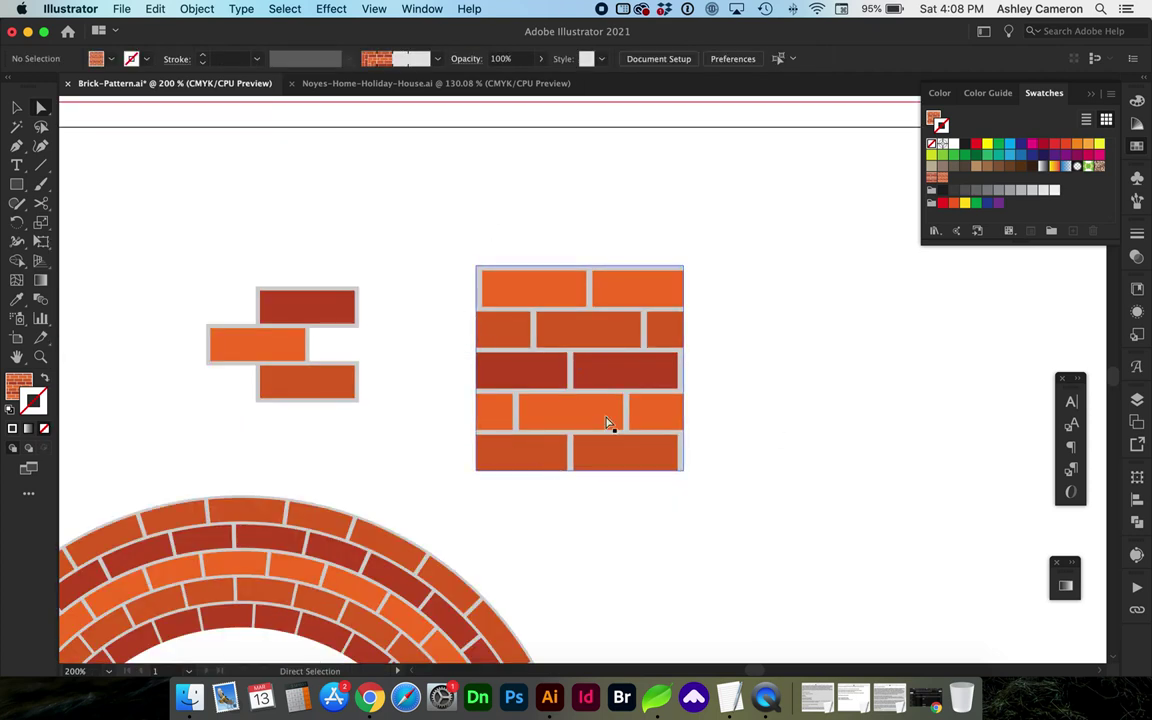
# Step: Alt-drag a duplicate of the brick tile to the right of the original
pyautogui.press('v')
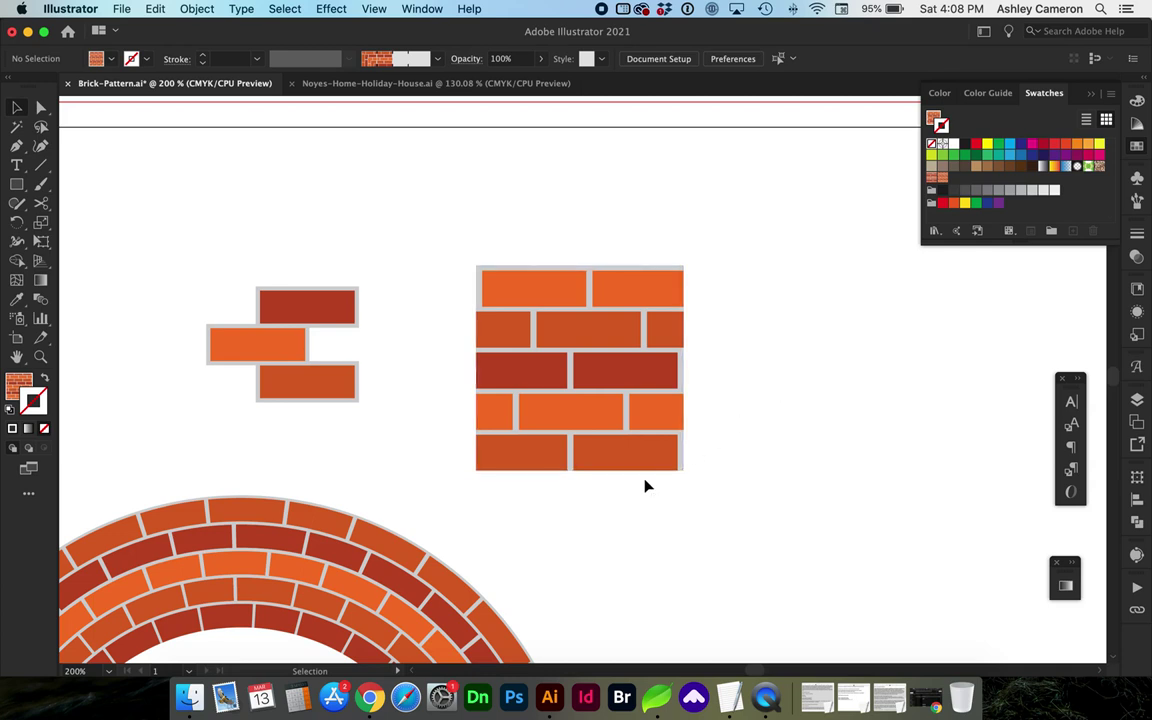
pyautogui.click(648, 348)
pyautogui.moveTo(496, 327); pyautogui.dragTo(752, 332)
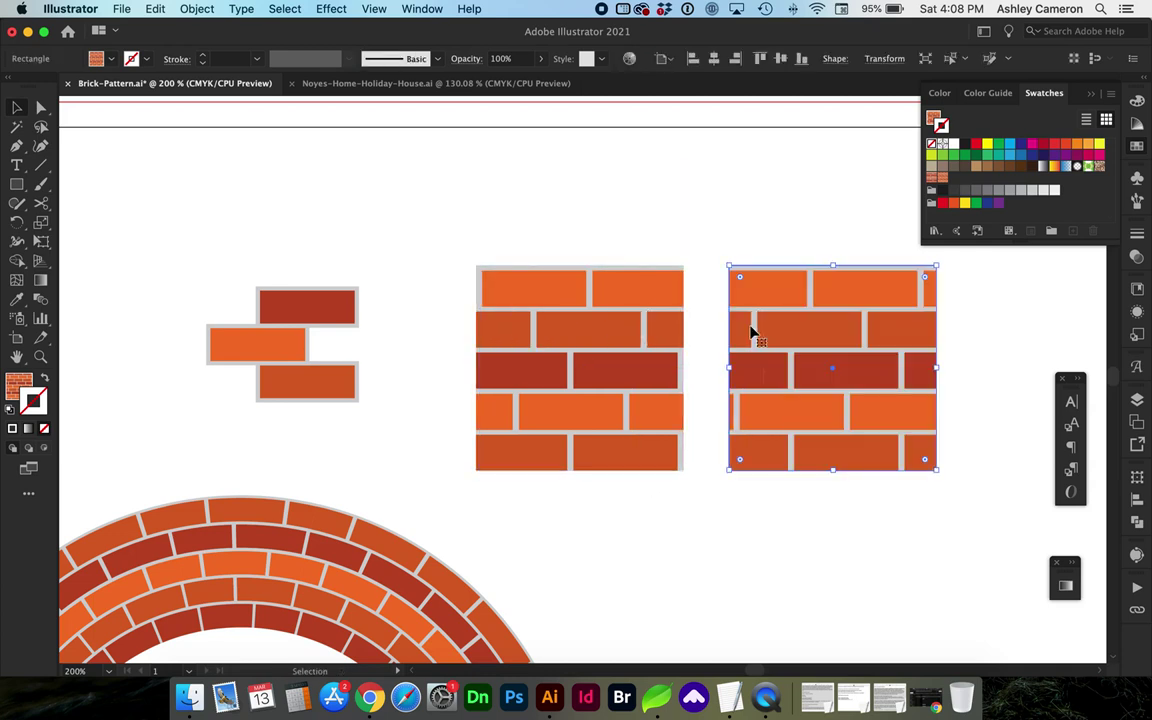
pyautogui.hscroll(5, 751, 329)
pyautogui.scroll(1, 751, 329)
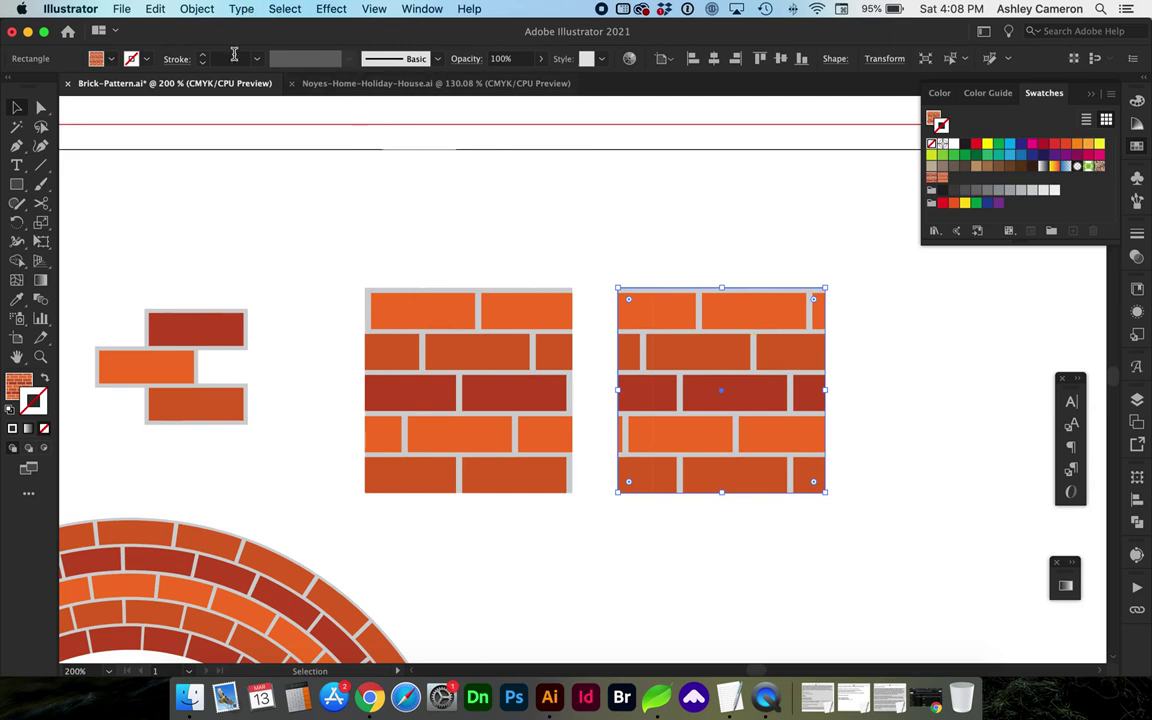
pyautogui.click(200, 10)
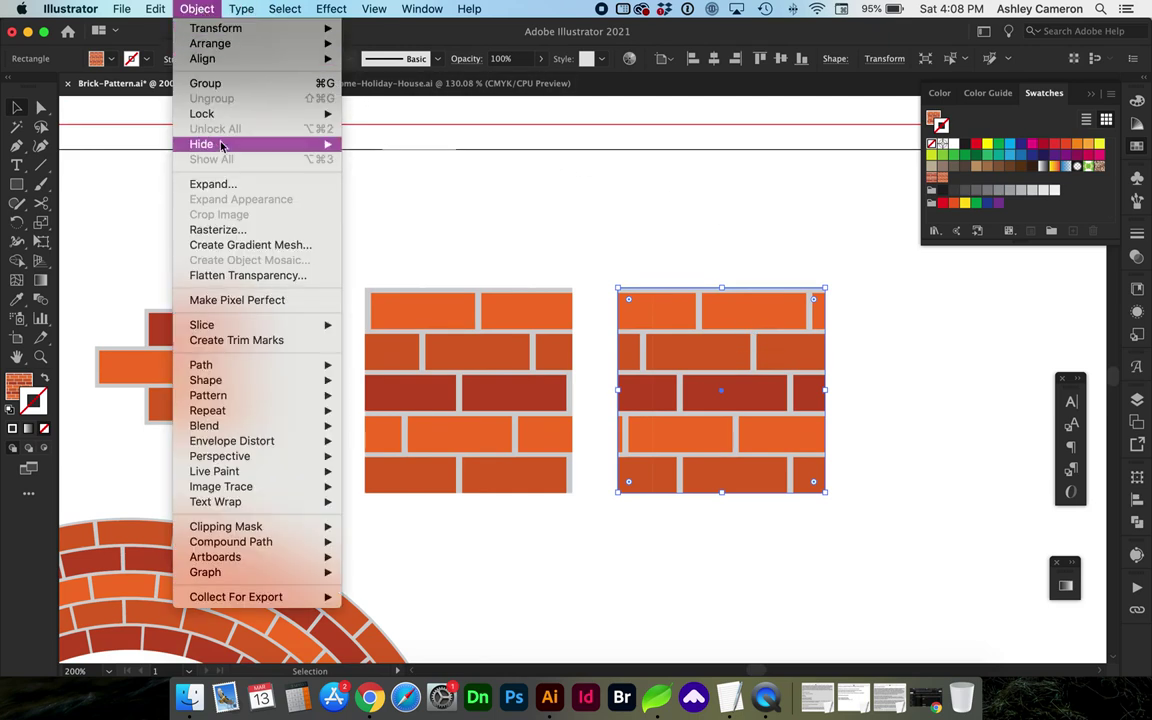
# Step: Expand the right-hand tile's pattern fill, with Fill checked, into plain shapes
pyautogui.click(226, 187)
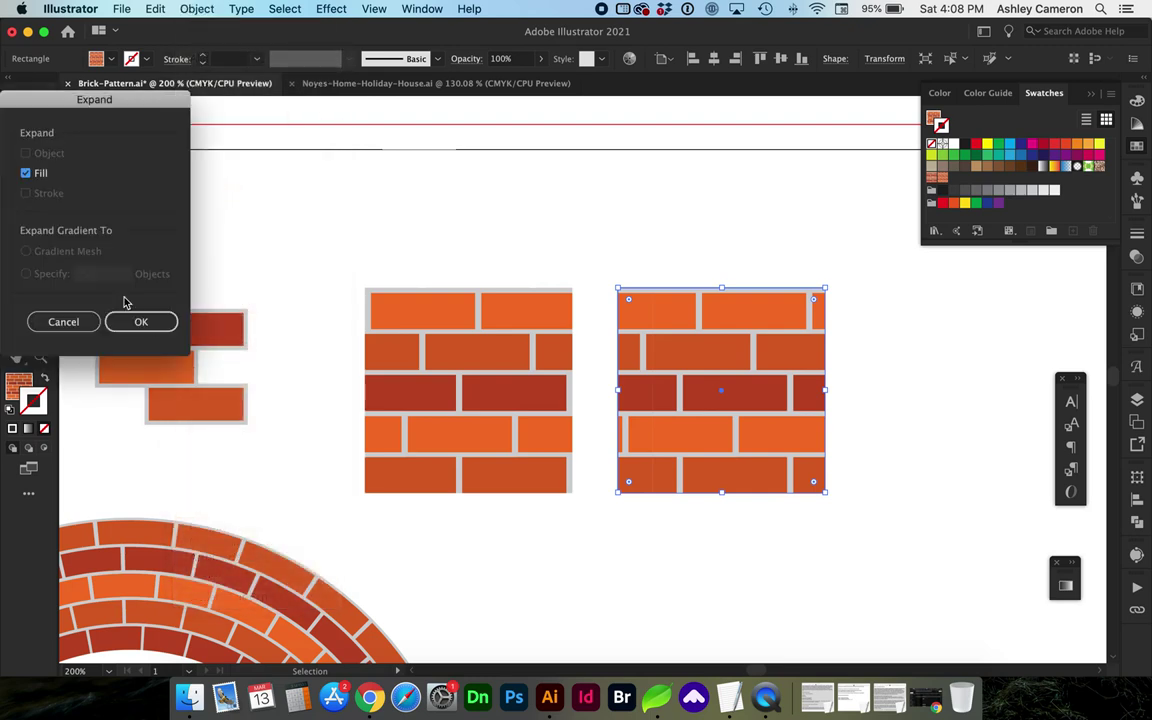
pyautogui.click(141, 321)
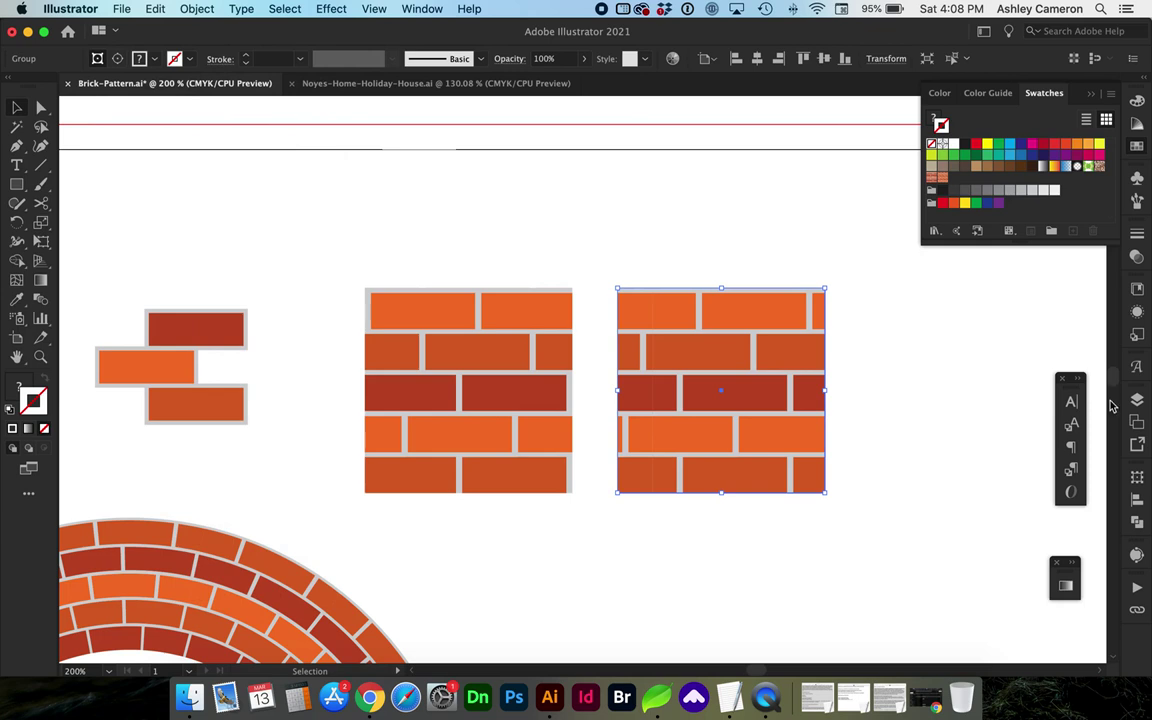
# Step: Apply Pathfinder Merge to the expanded brick group, then zoom out to 150%
pyautogui.click(1138, 524)
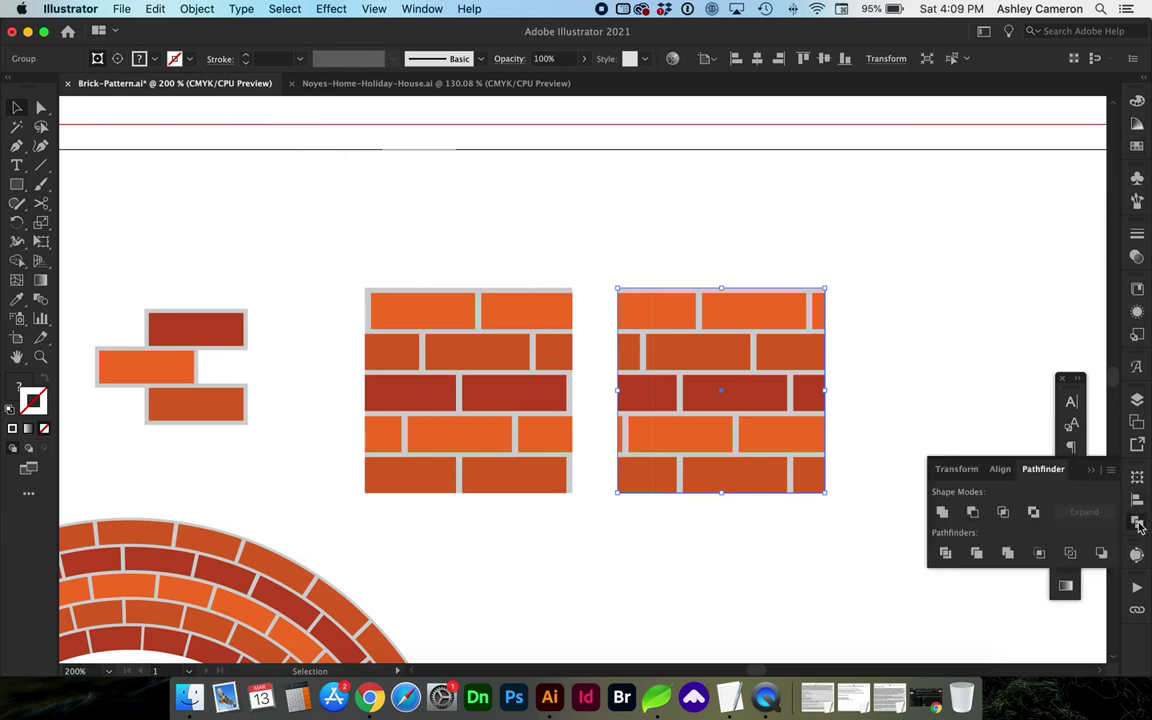
pyautogui.click(422, 9)
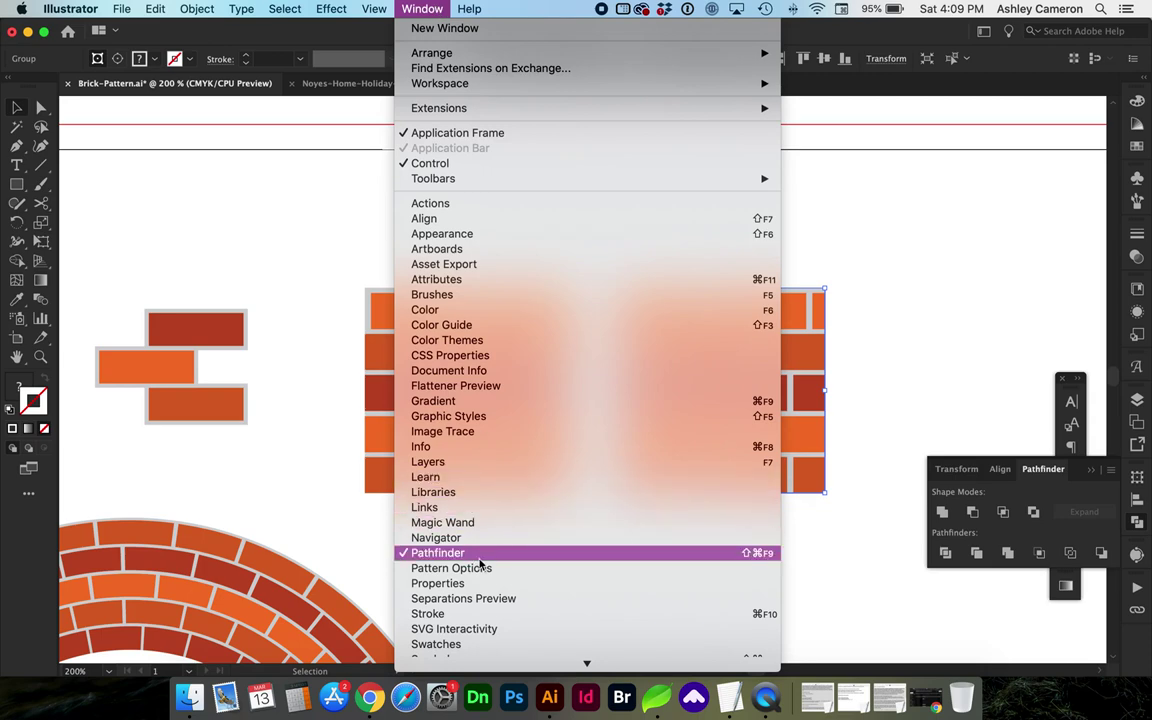
pyautogui.click(976, 480)
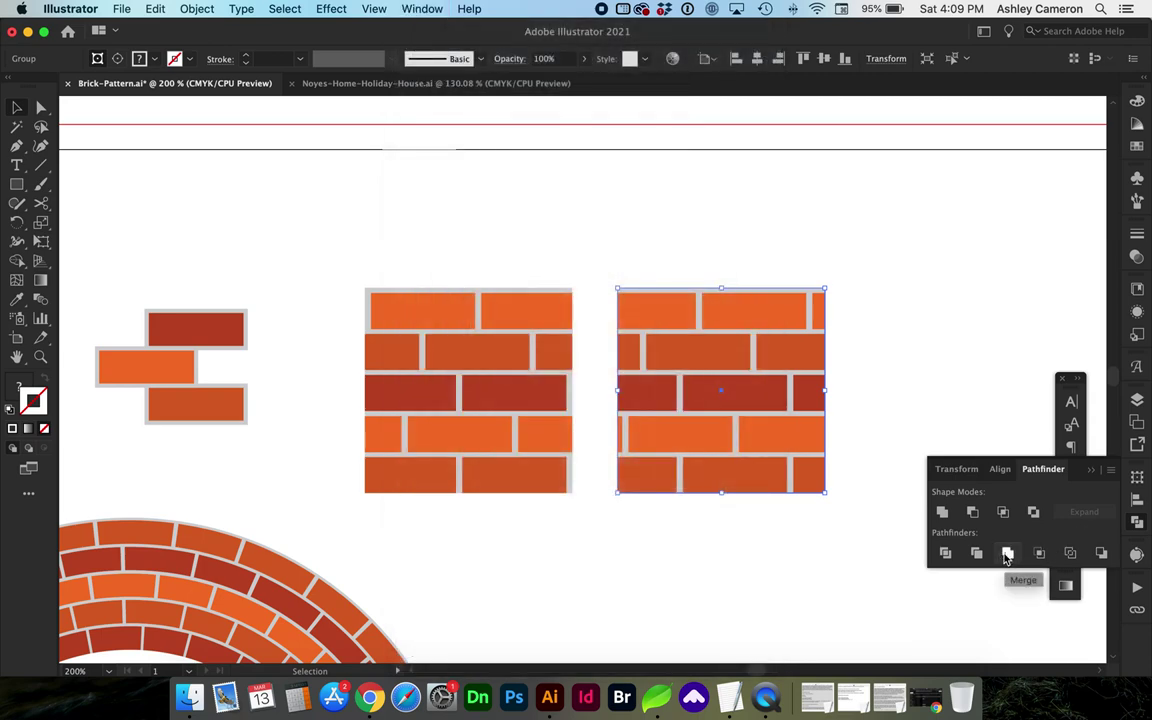
pyautogui.click(1009, 554)
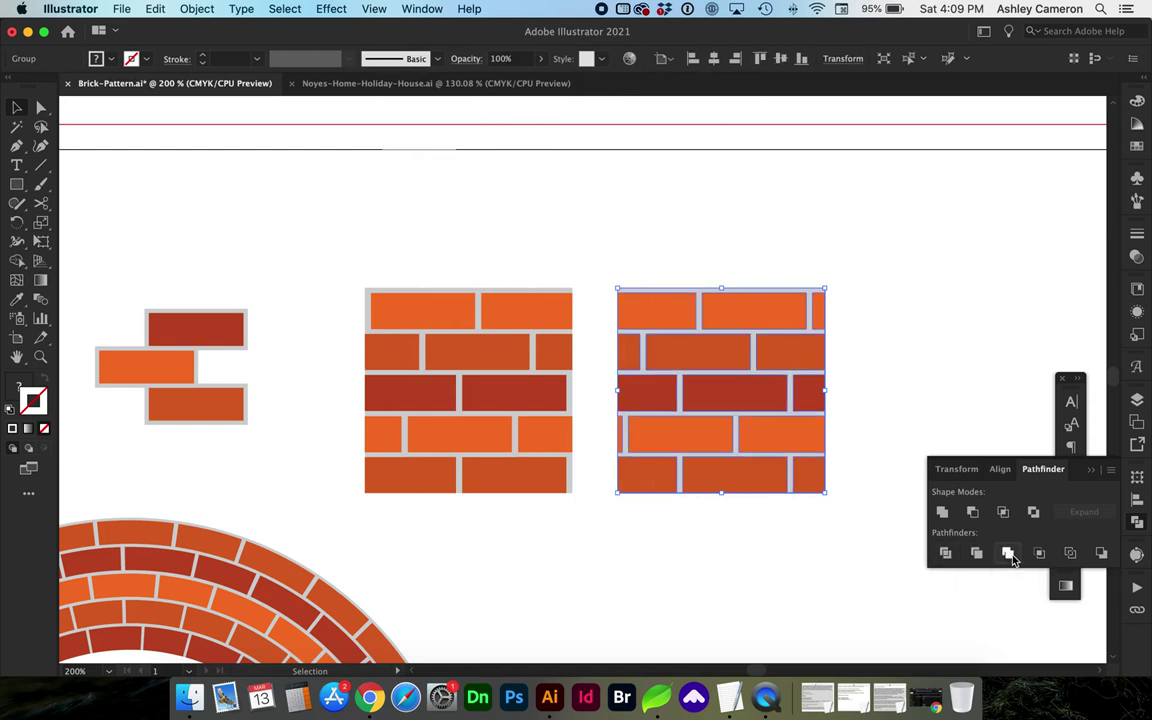
pyautogui.click(908, 360)
pyautogui.click(764, 316)
pyautogui.press('super+minus')
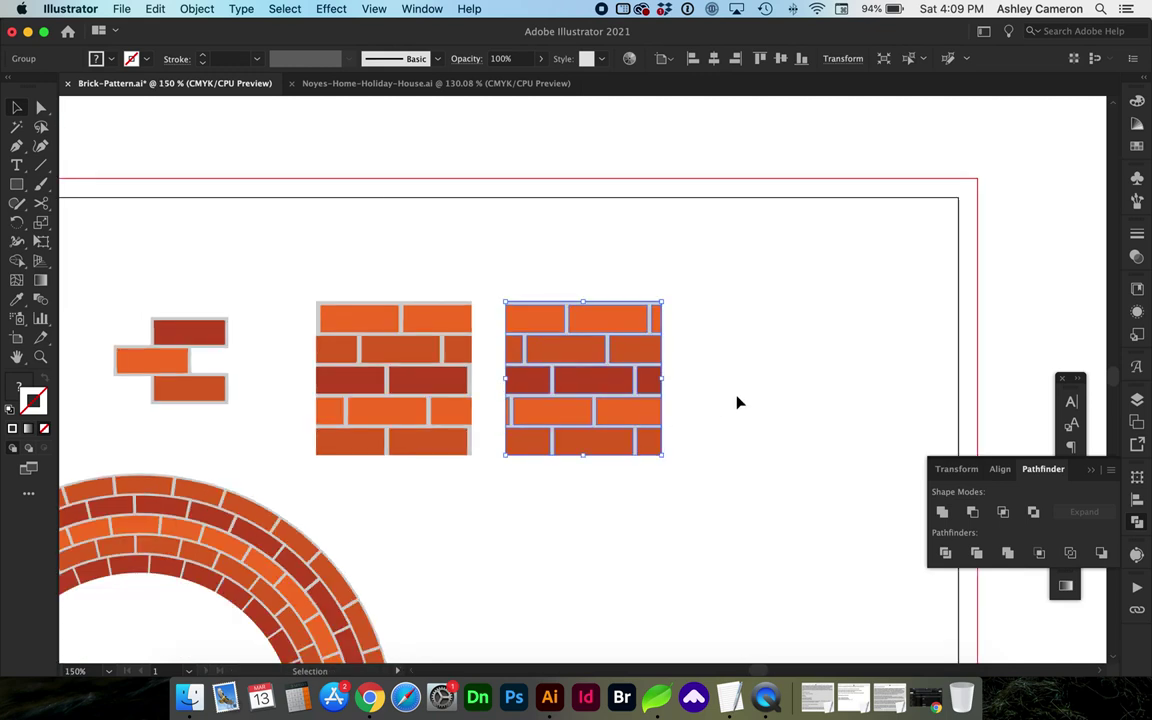
# Step: Drag the merged brick tile into the Brushes panel and choose Pattern Brush
pyautogui.click(1137, 201)
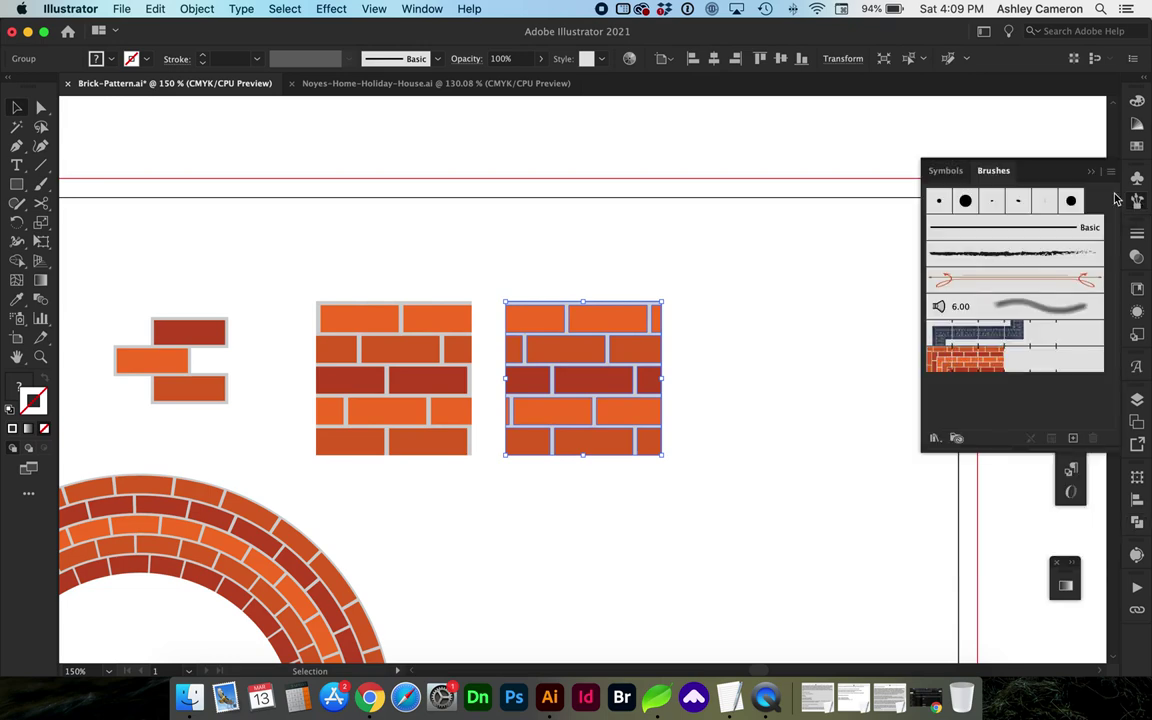
pyautogui.click(425, 8)
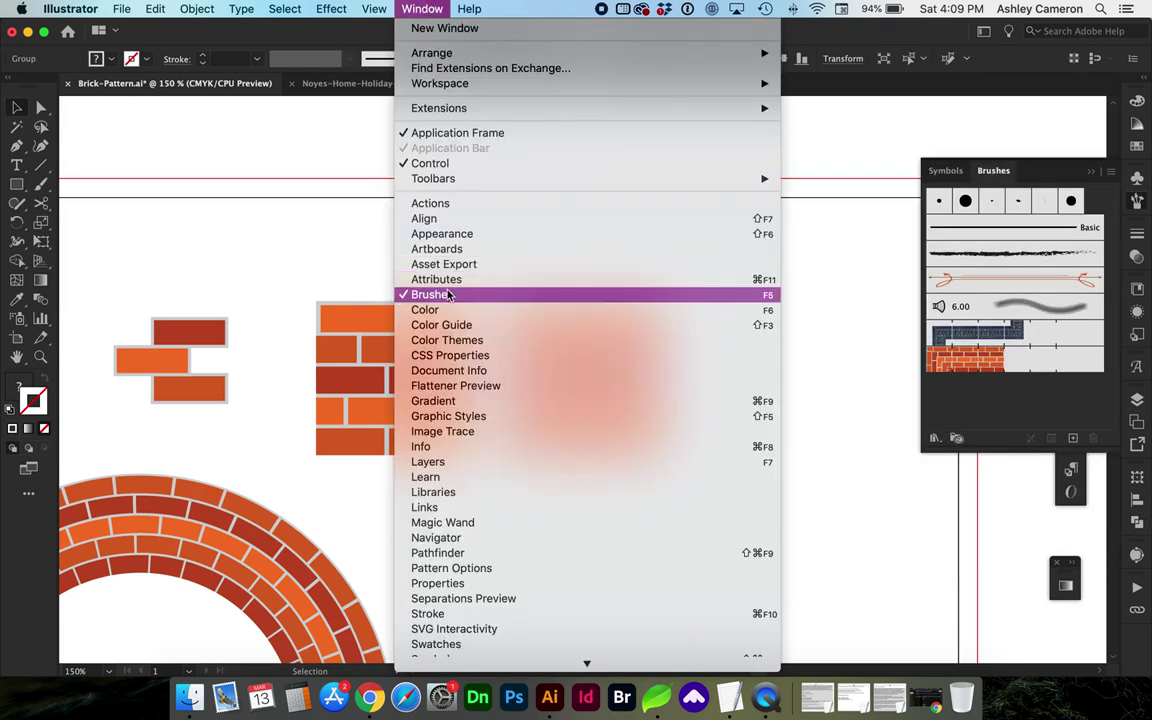
pyautogui.click(925, 358)
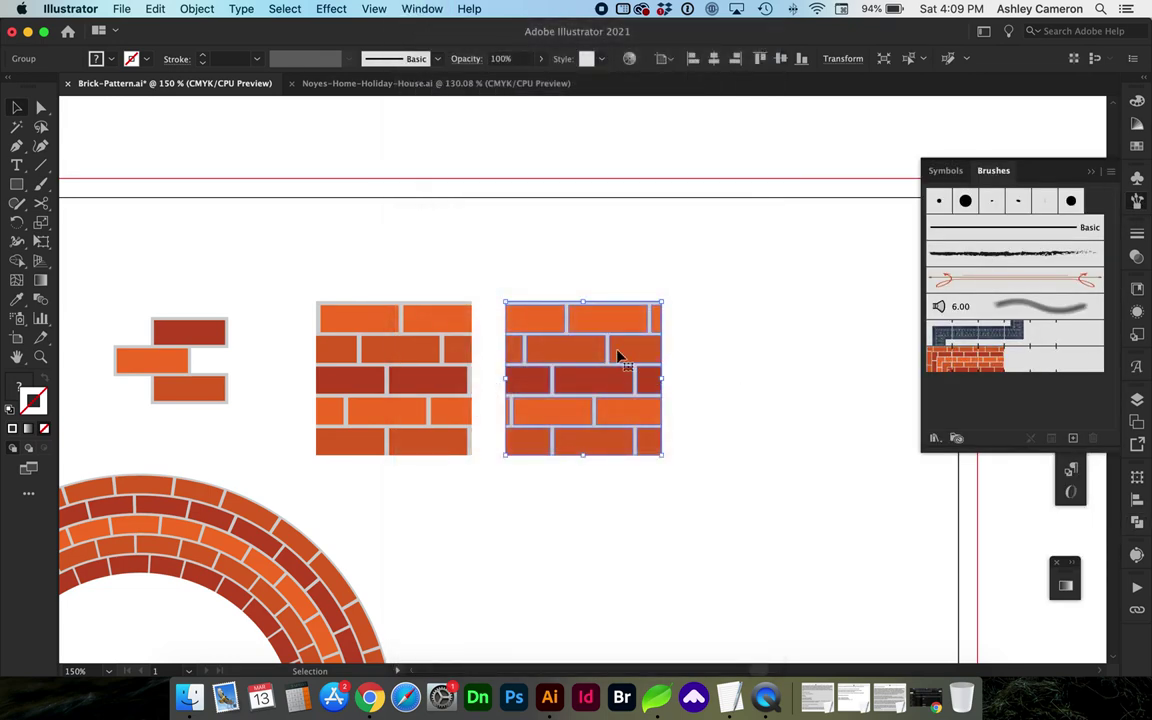
pyautogui.moveTo(588, 330)
pyautogui.mouseDown()
pyautogui.moveTo(856, 347)
pyautogui.moveTo(972, 406)
pyautogui.moveTo(963, 408)
pyautogui.mouseUp()
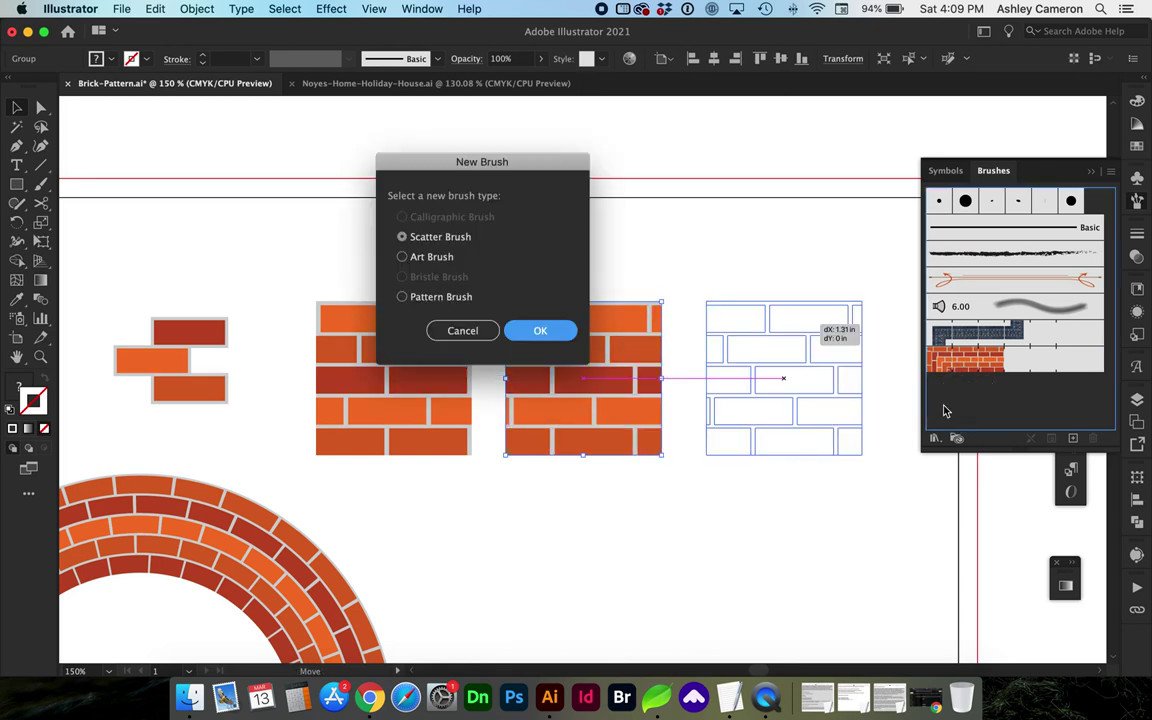
pyautogui.click(402, 298)
# Step: Accept Pattern Brush 1 with default options, then fit the artboard in view
pyautogui.click(537, 331)
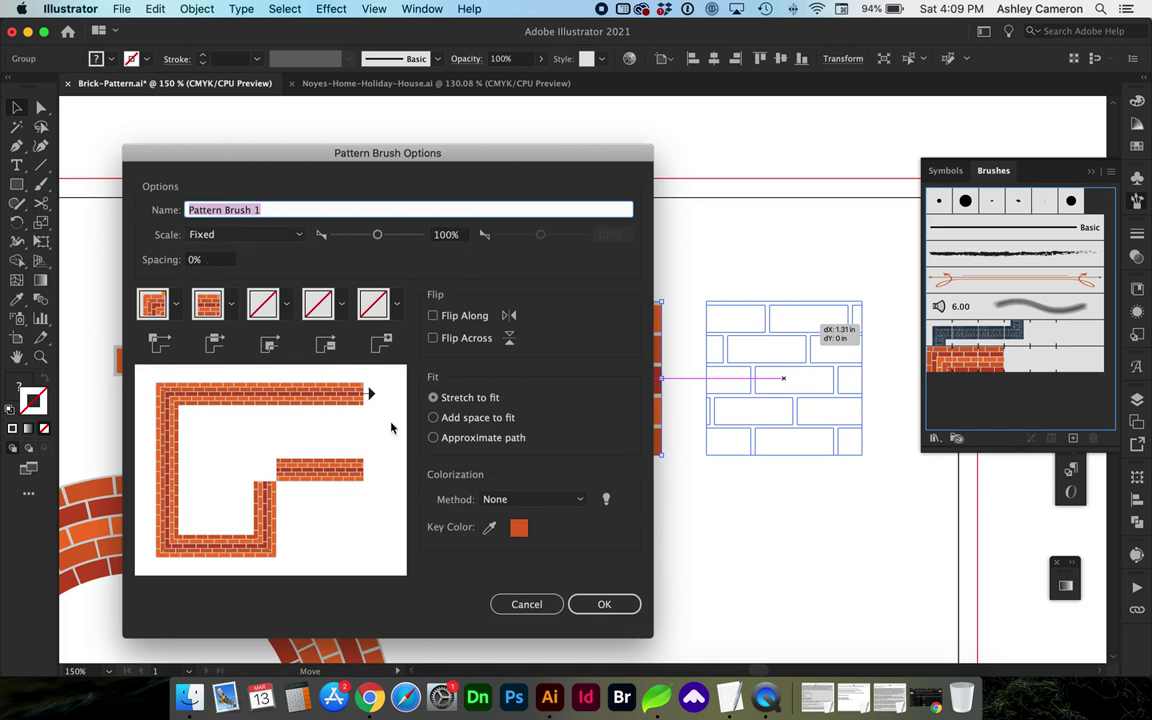
pyautogui.click(603, 605)
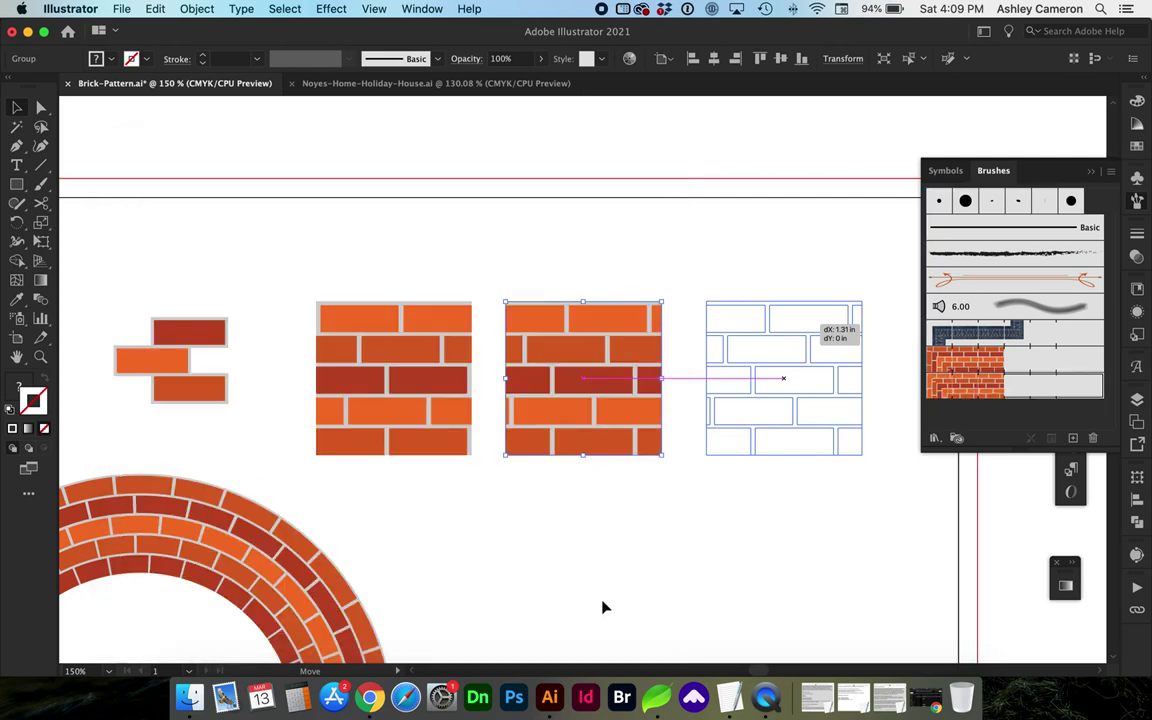
pyautogui.press('super+0')
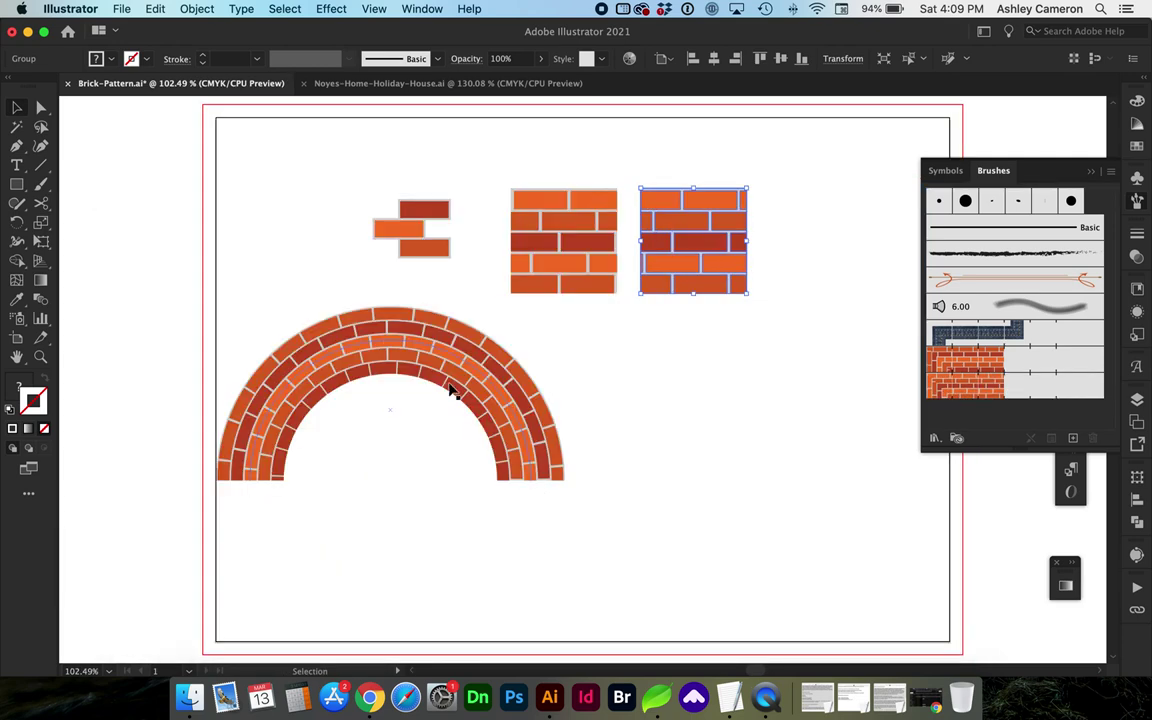
# Step: Delete the brick arch, draw a circle at lower left, and apply Pattern Brush 1
pyautogui.click(386, 337)
pyautogui.press('Delete')
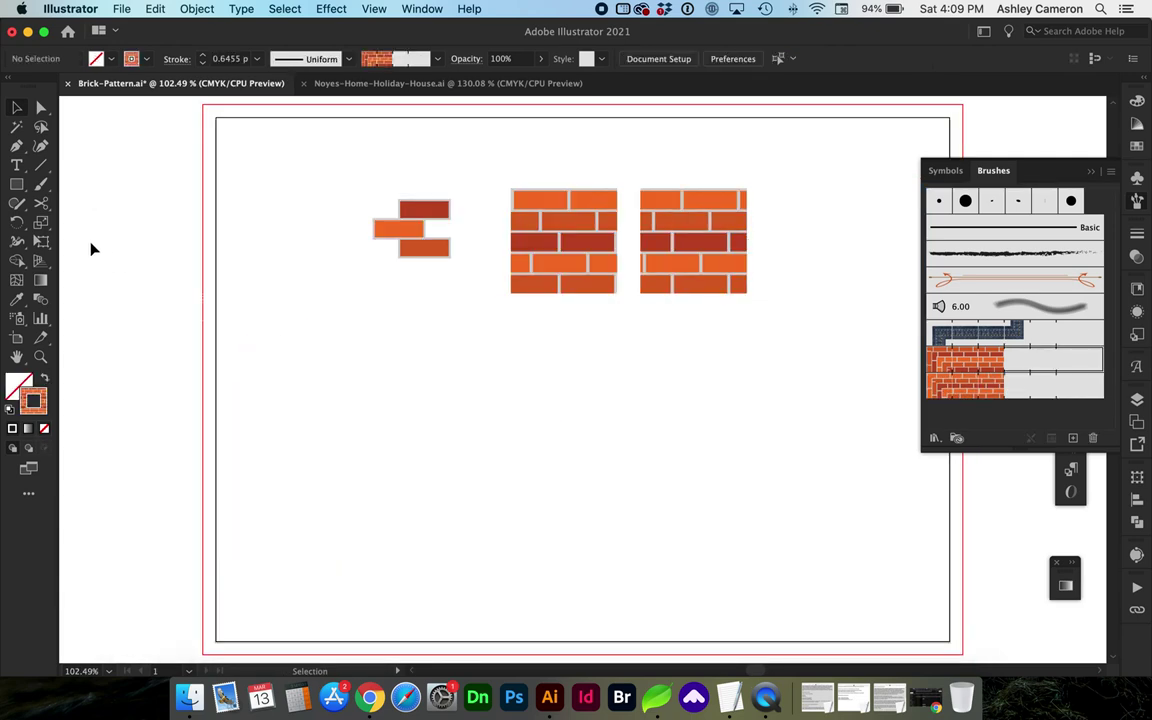
pyautogui.click(17, 186)
pyautogui.click(82, 223)
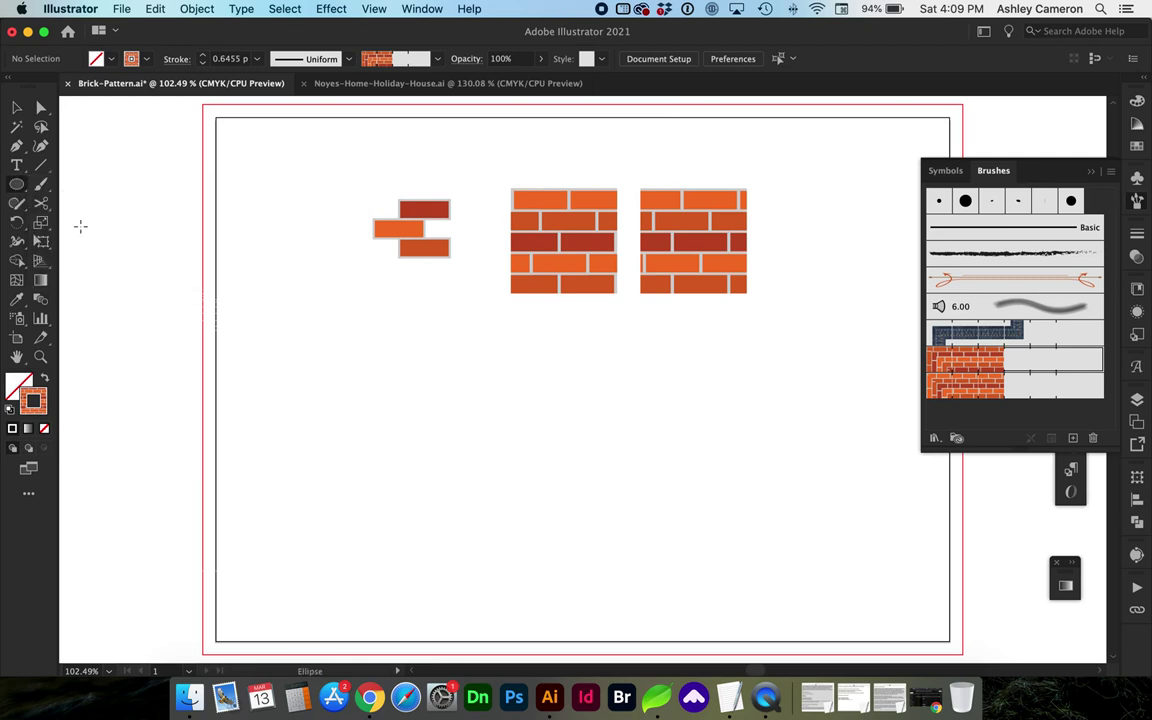
pyautogui.moveTo(298, 373); pyautogui.dragTo(581, 592)
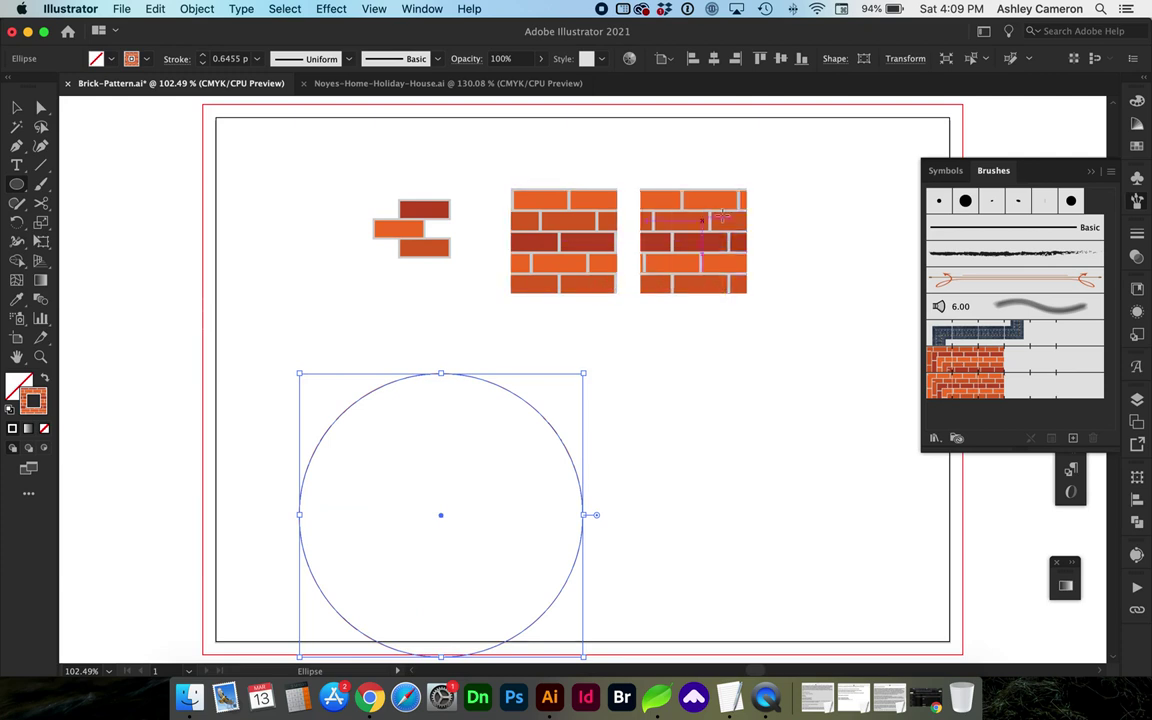
pyautogui.click(945, 388)
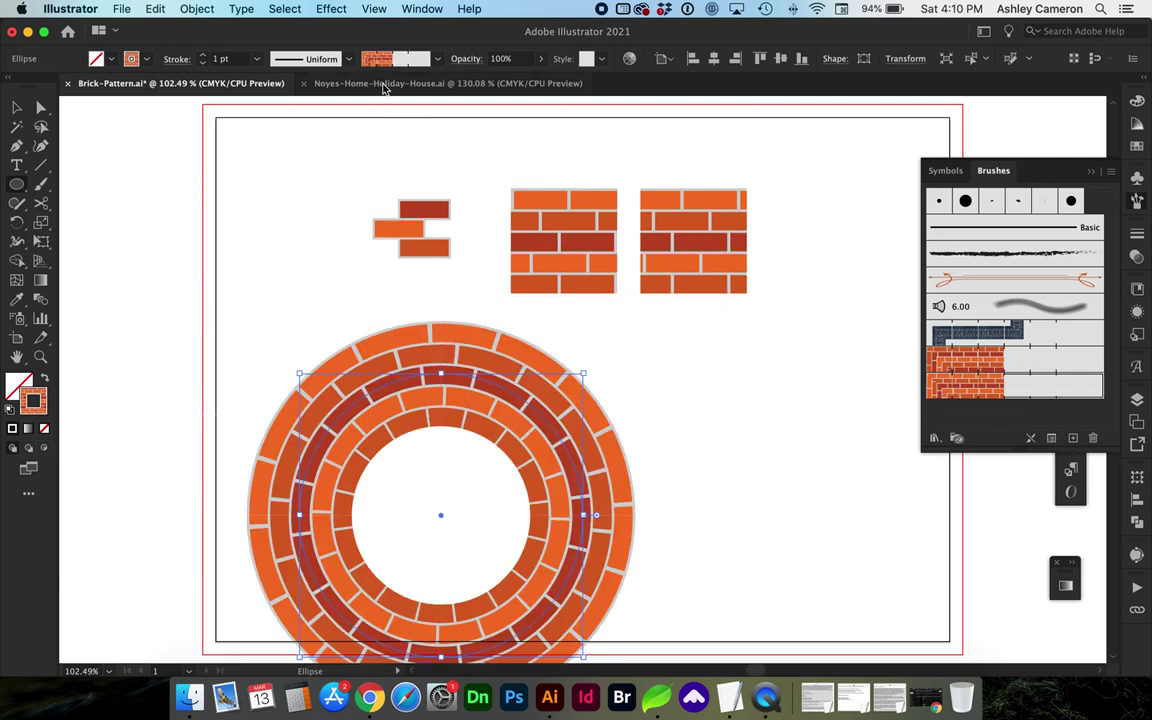
# Step: Try stroke weights of 0.5, 0.25, 4 and 1 pt before settling on 0.75 pt
pyautogui.click(254, 60)
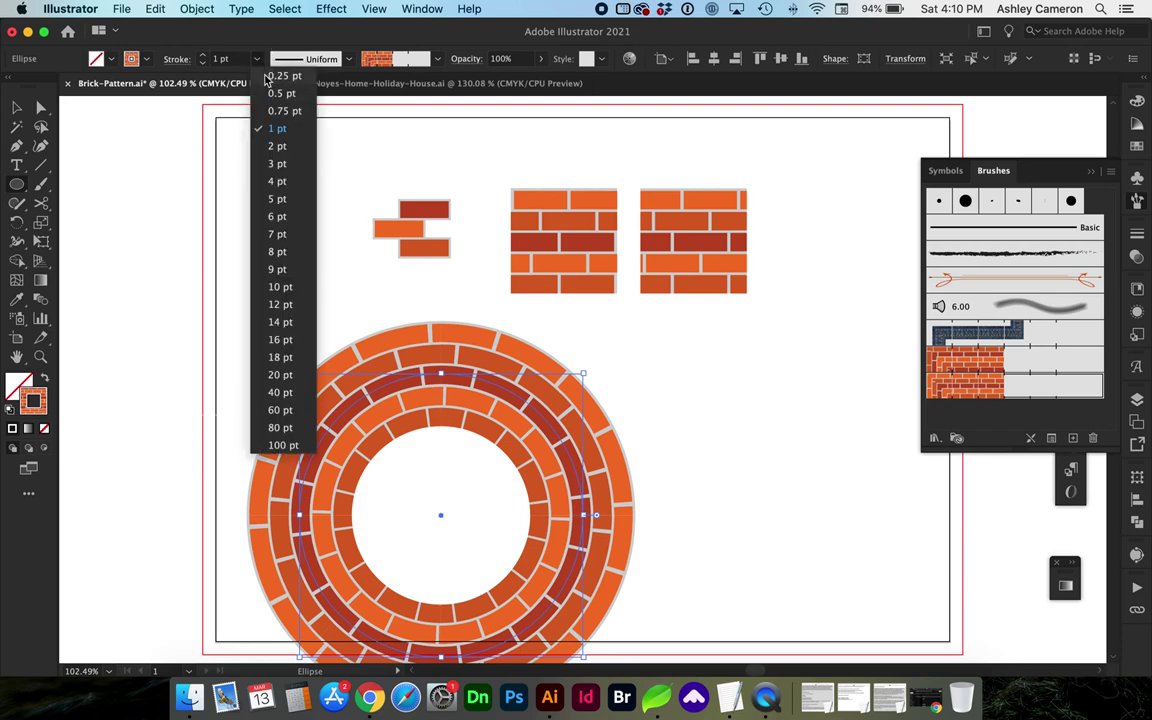
pyautogui.click(281, 93)
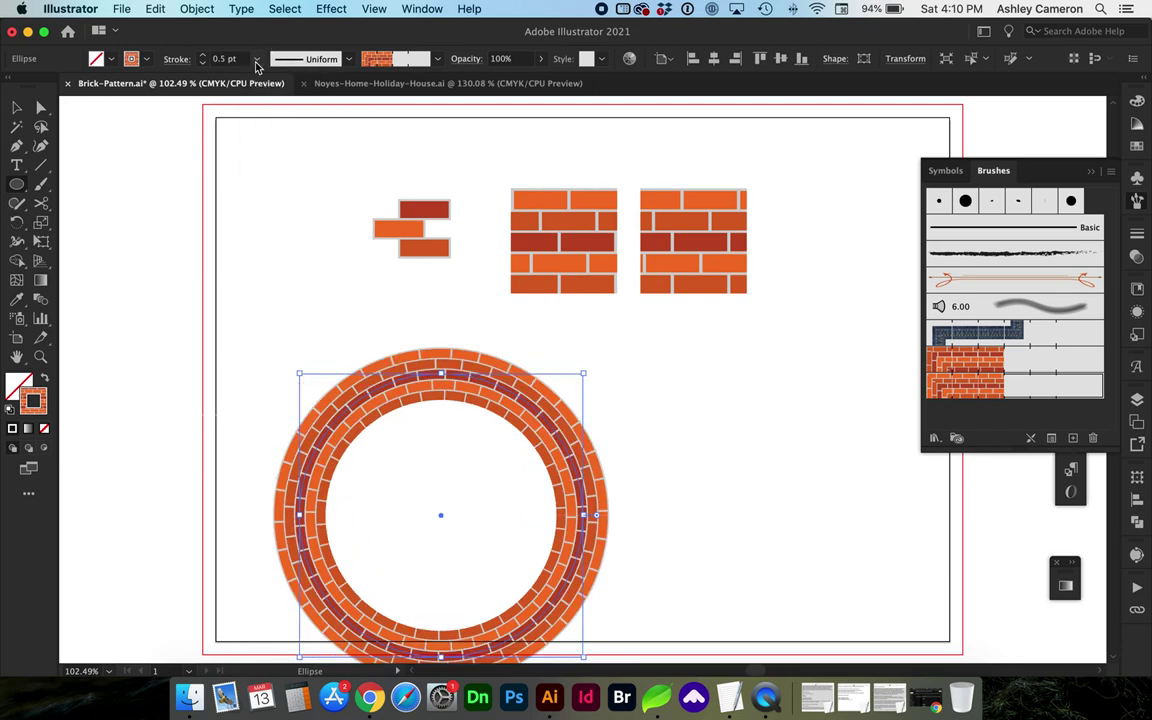
pyautogui.click(254, 59)
pyautogui.click(282, 76)
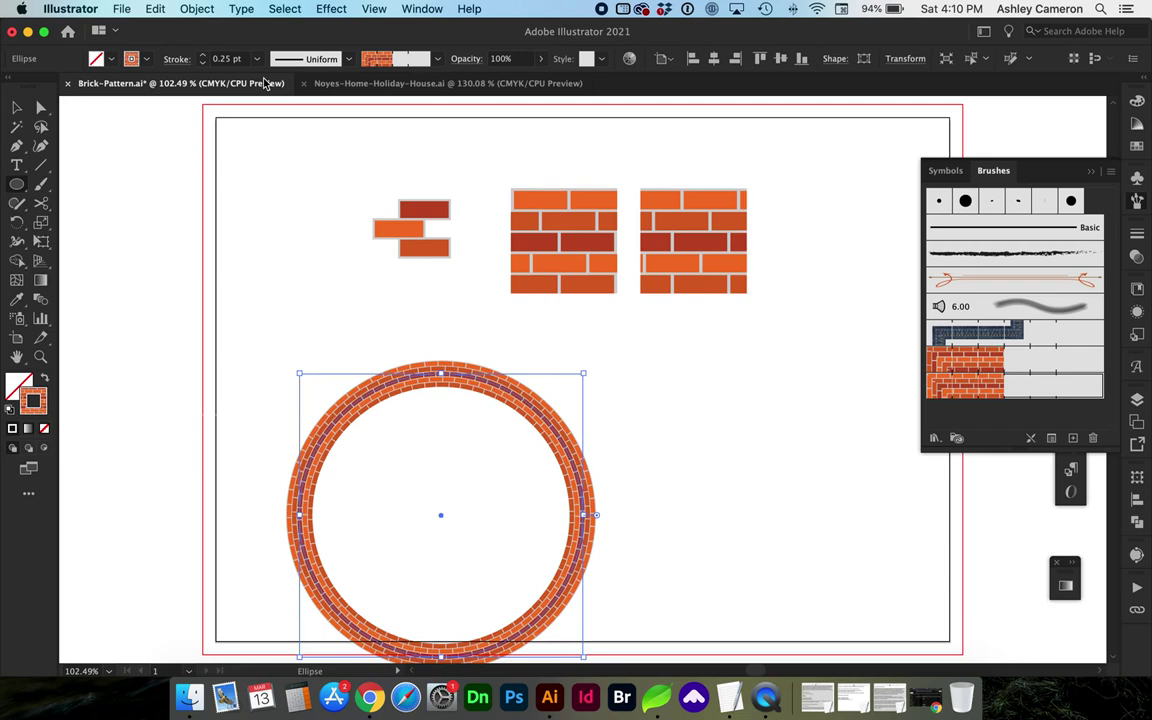
pyautogui.click(257, 61)
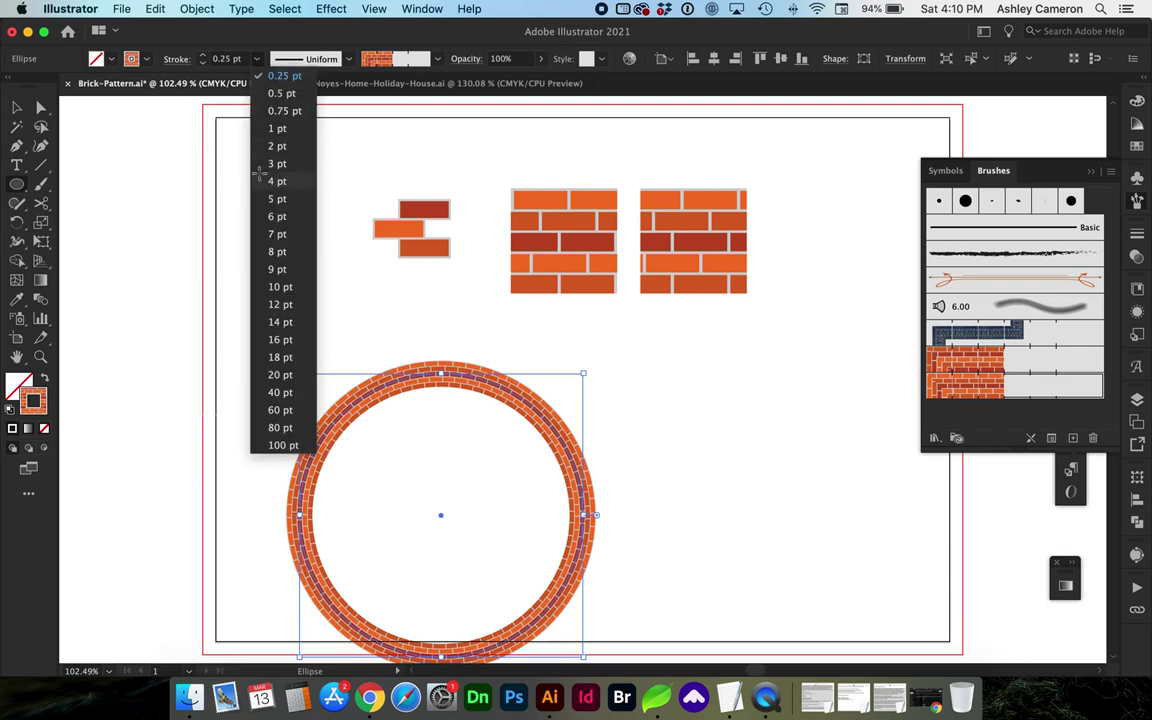
pyautogui.click(259, 173)
pyautogui.click(256, 60)
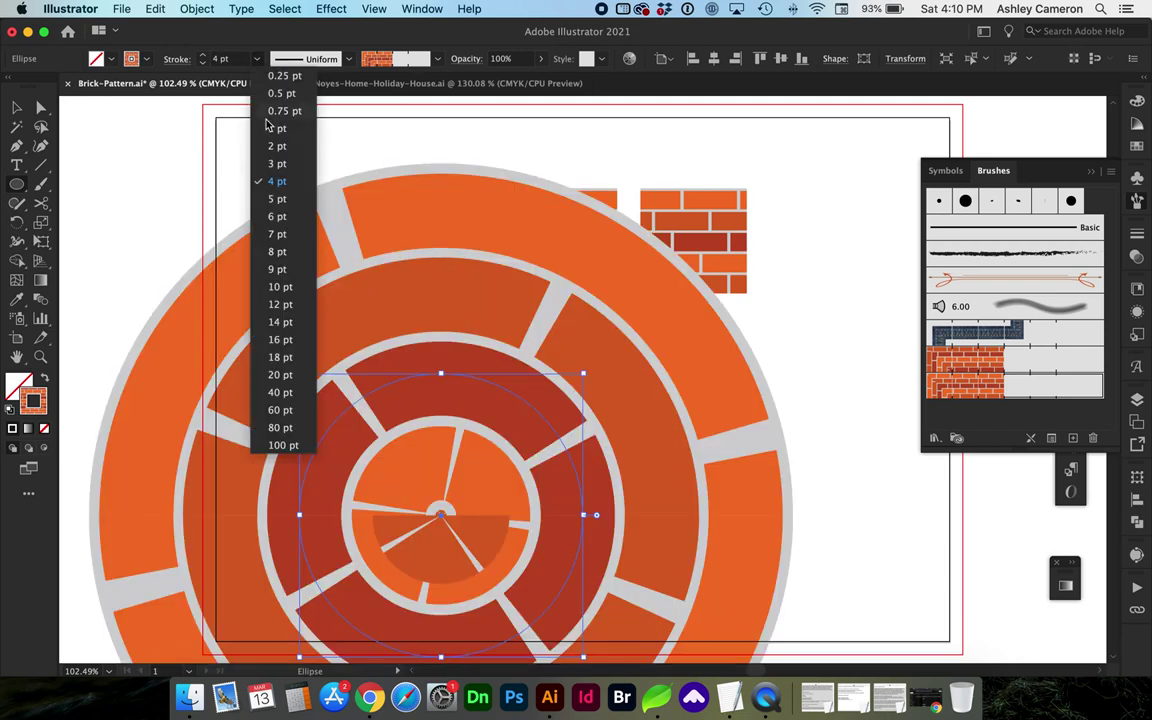
pyautogui.click(264, 125)
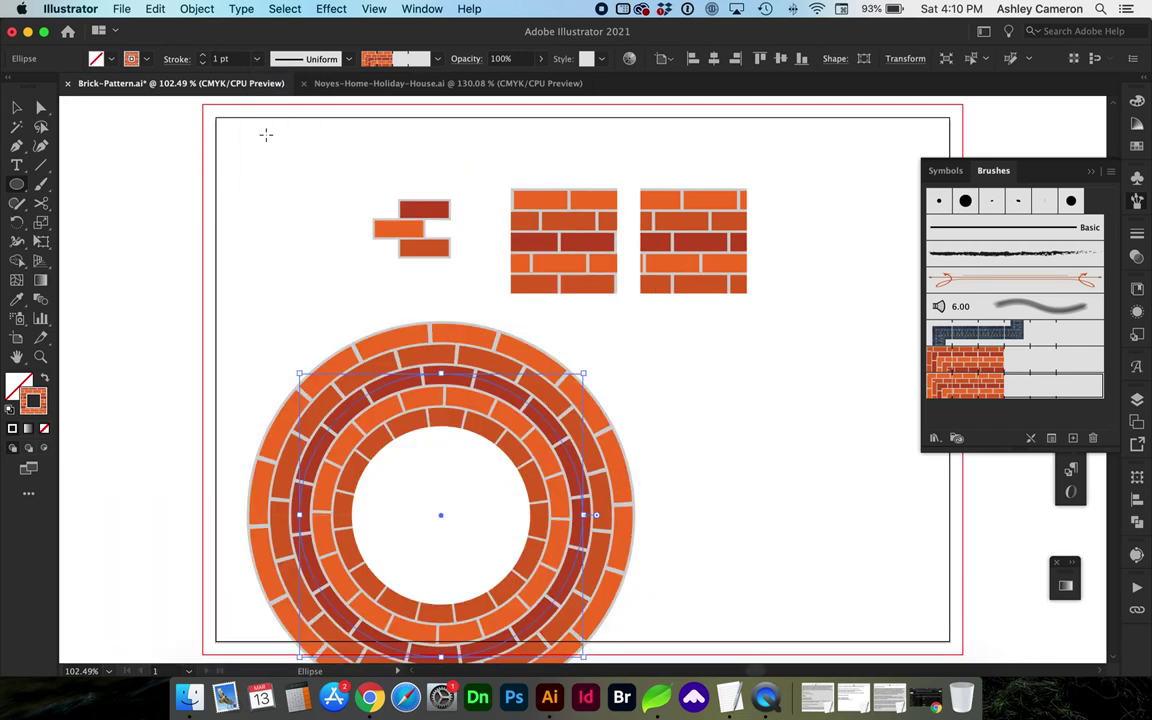
pyautogui.click(258, 61)
pyautogui.click(284, 111)
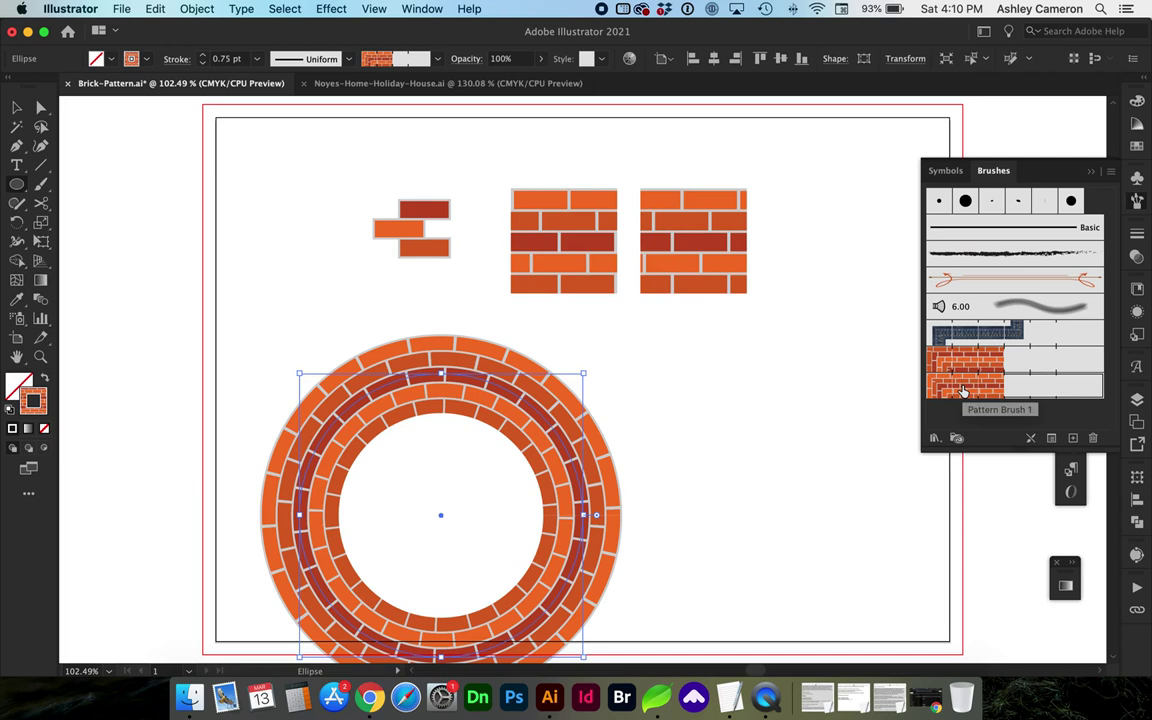
pyautogui.hscroll(3, 580, 469)
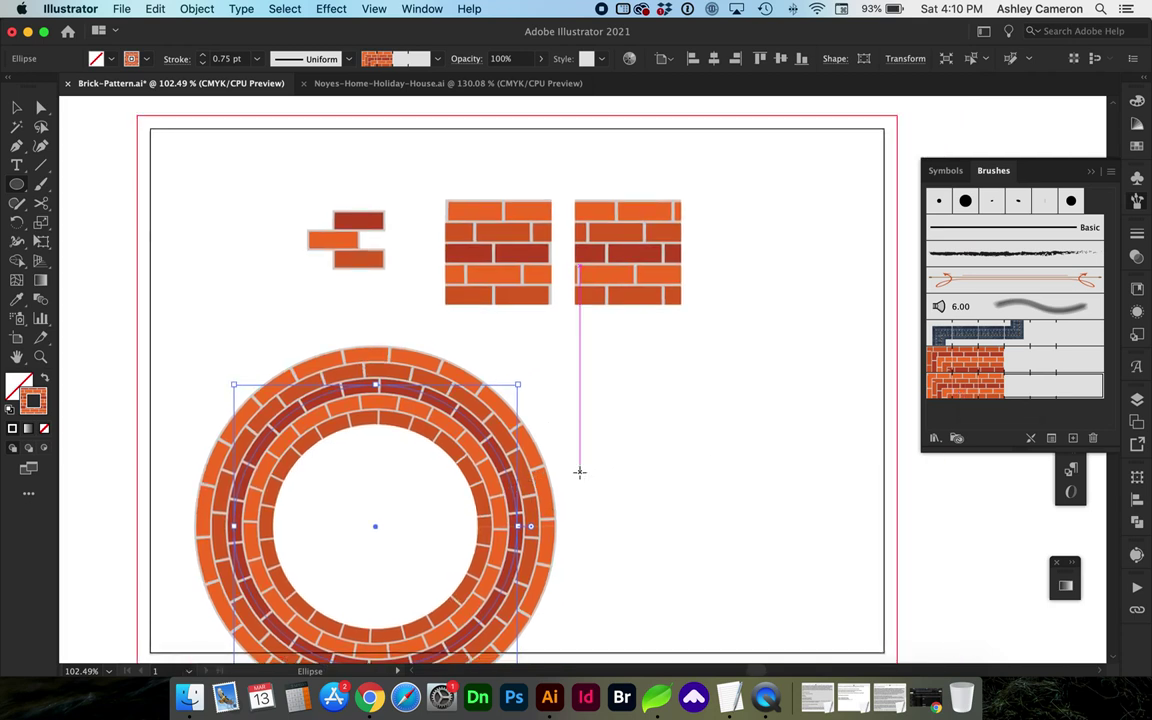